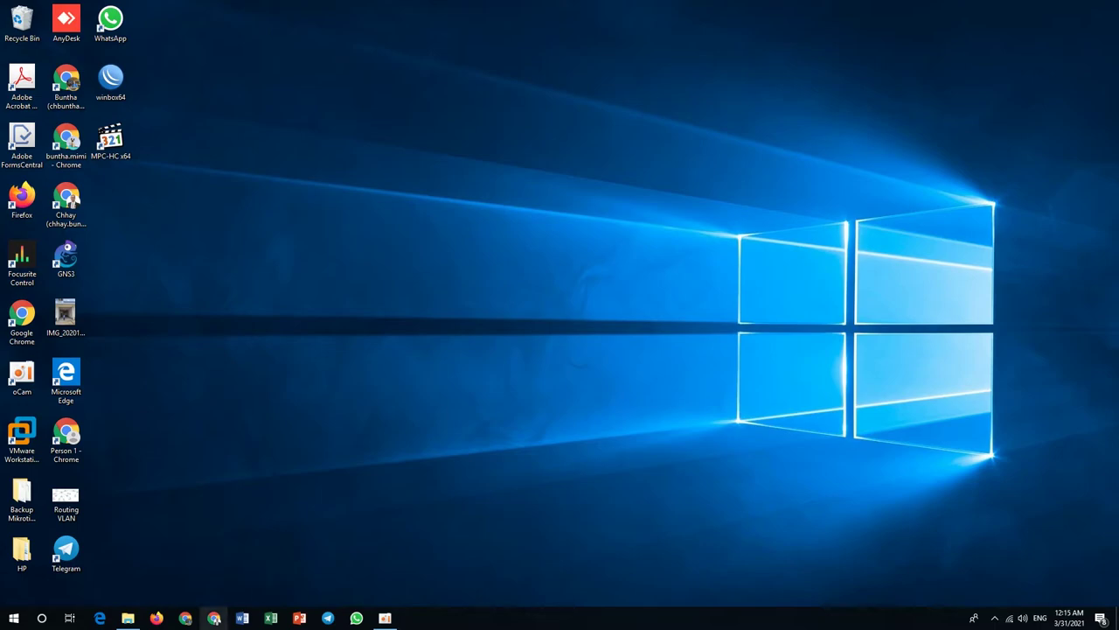
{"action": "left_click", "coordinate": [156, 618]}
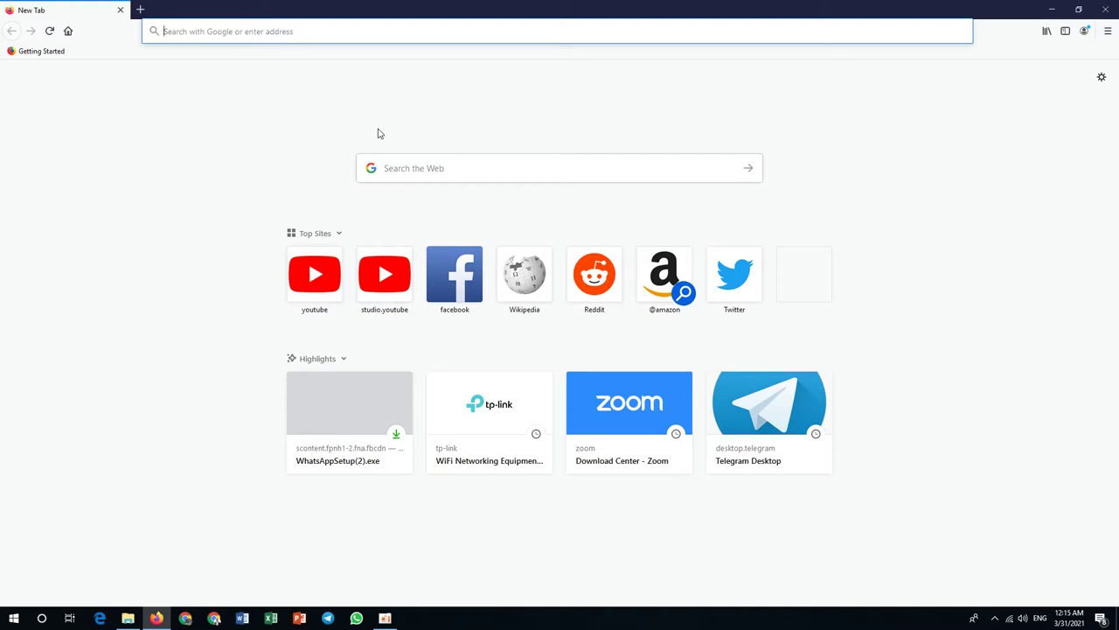
{"action": "type", "text": "www."}
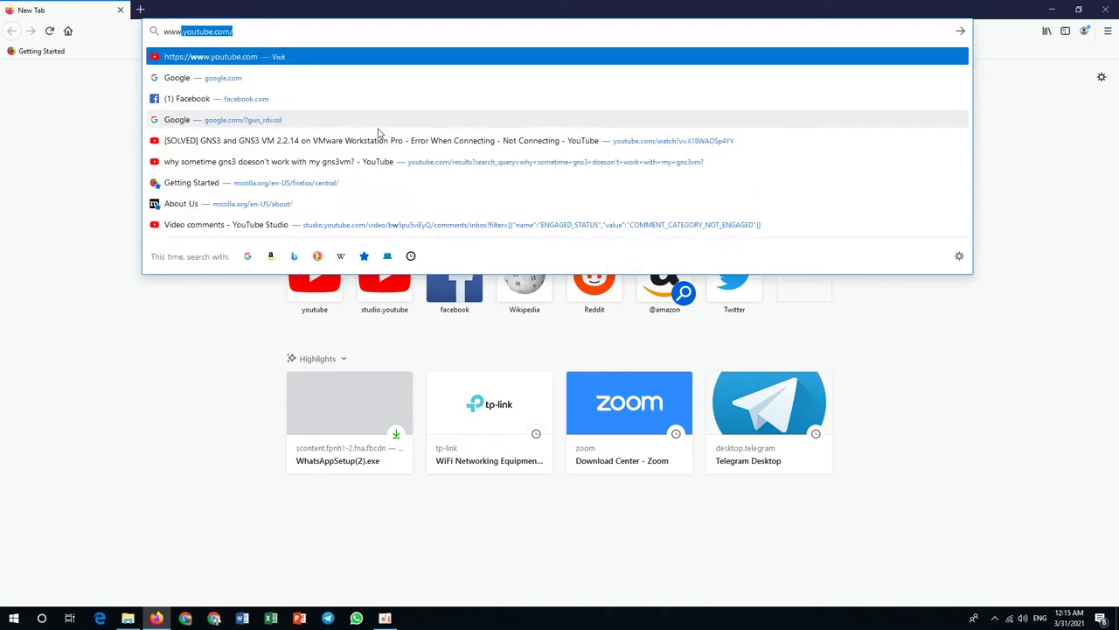
{"action": "type", "text": "tplink.com"}
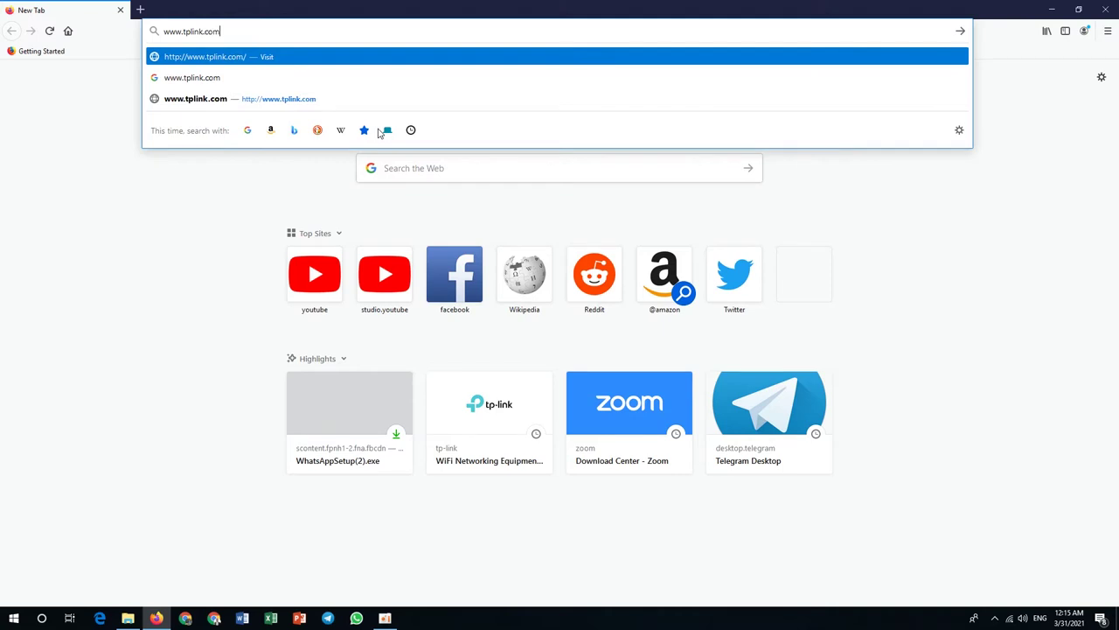
{"action": "key", "text": "Return"}
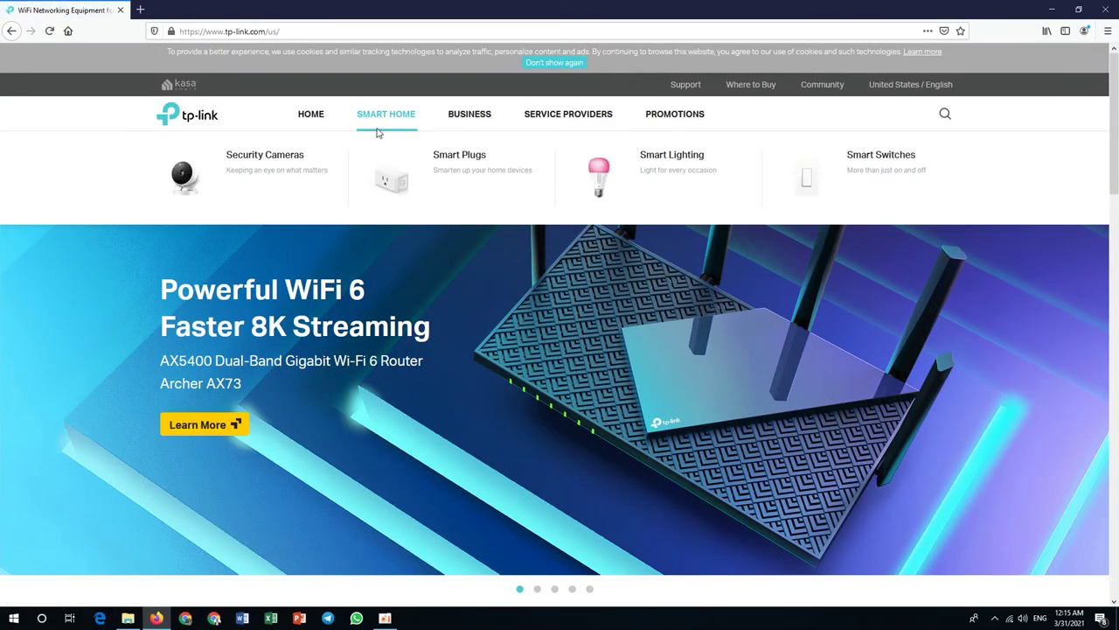
Go to the site's product support area and open the TP-Link Emulators page
{"action": "mouse_move", "coordinate": [685, 90]}
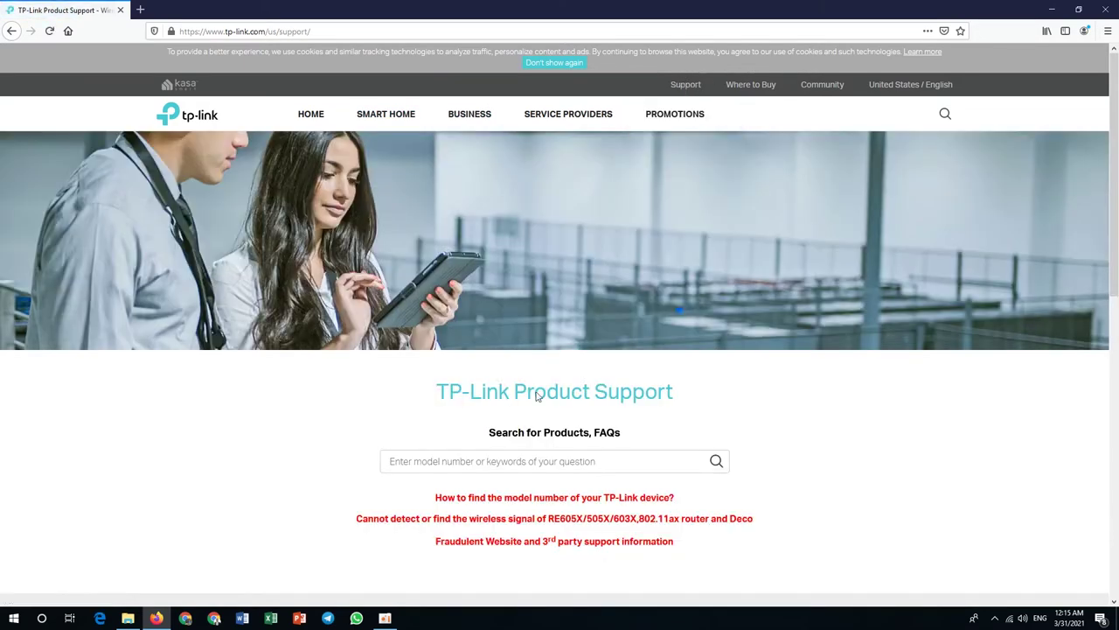
{"action": "scroll", "coordinate": [686, 418], "scroll_direction": "down", "scroll_amount": 4}
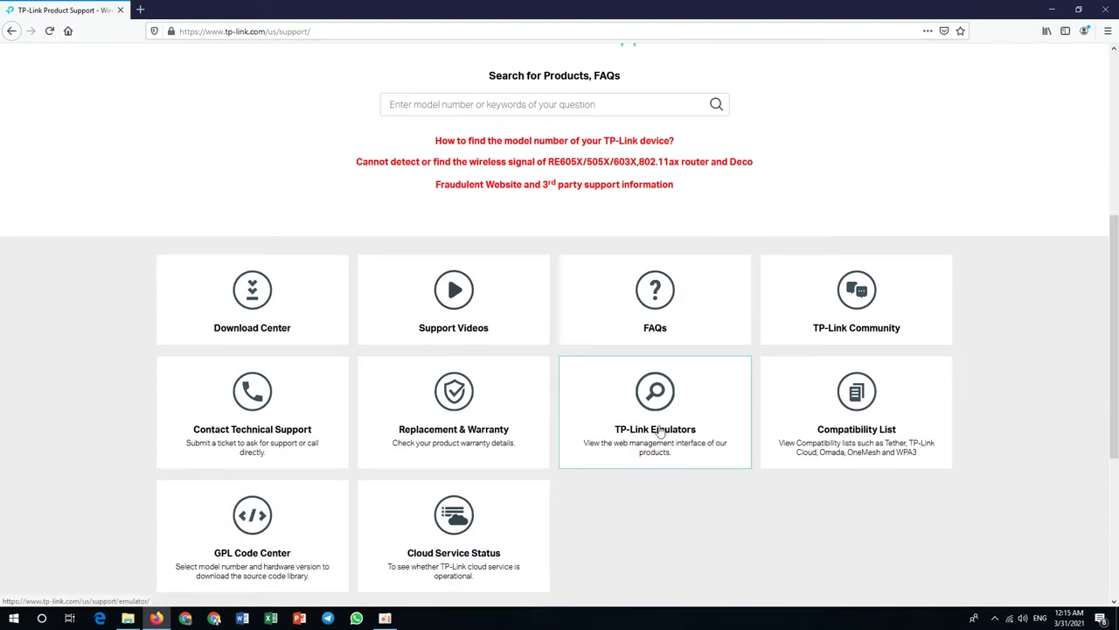
{"action": "left_click", "coordinate": [658, 406]}
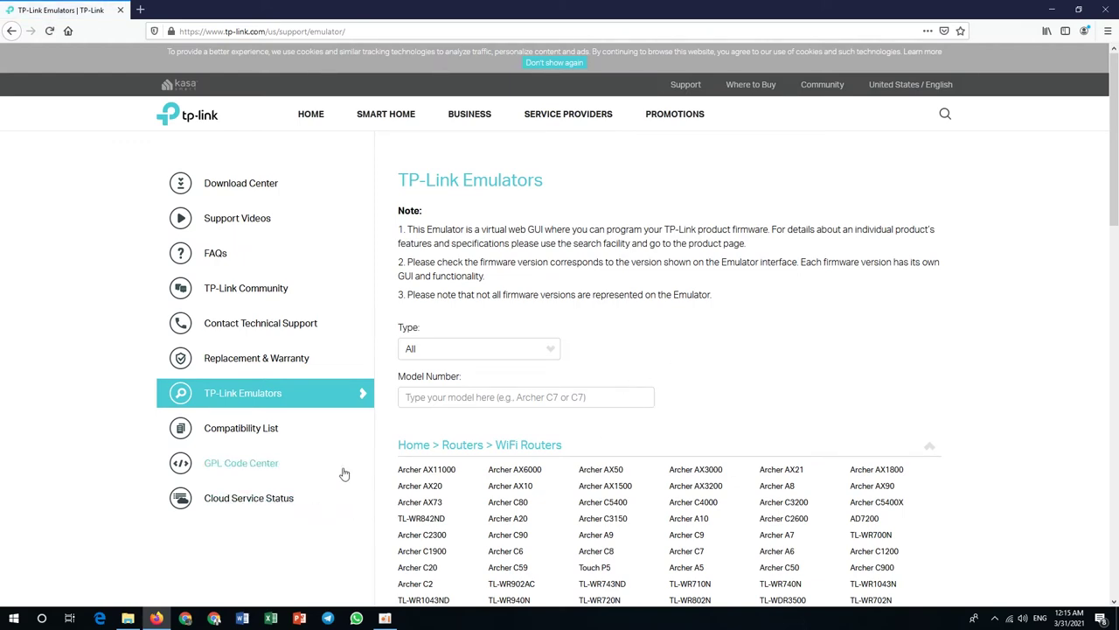
Look through the emulator categories and expand the Network Expansion > Range Extenders model list
{"action": "scroll", "coordinate": [675, 470], "scroll_direction": "down", "scroll_amount": 2}
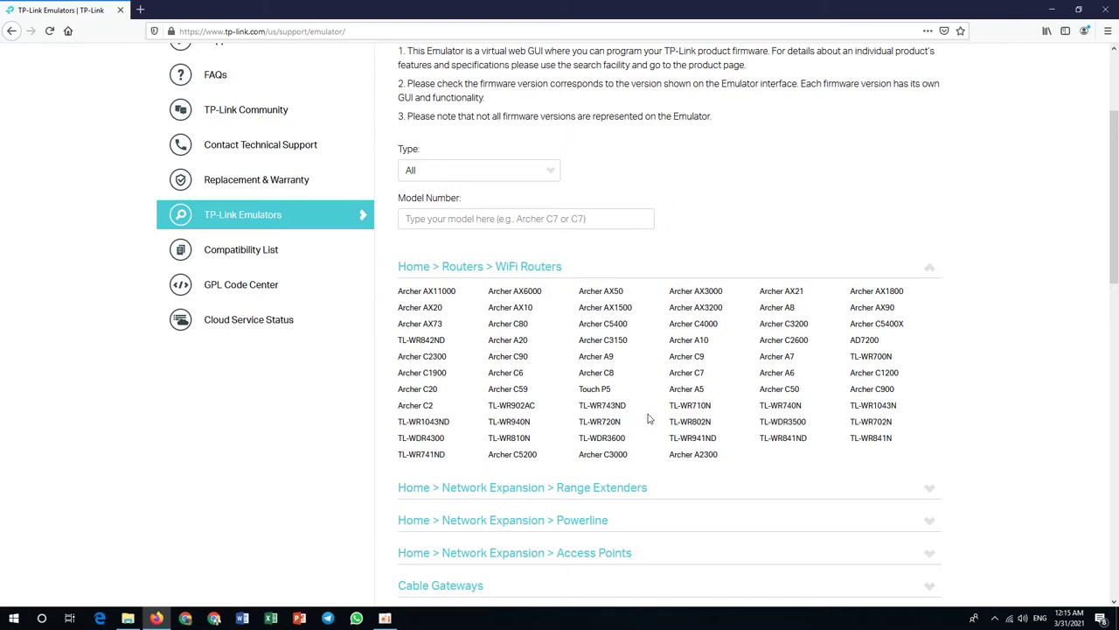
{"action": "scroll", "coordinate": [647, 423], "scroll_direction": "down", "scroll_amount": 3}
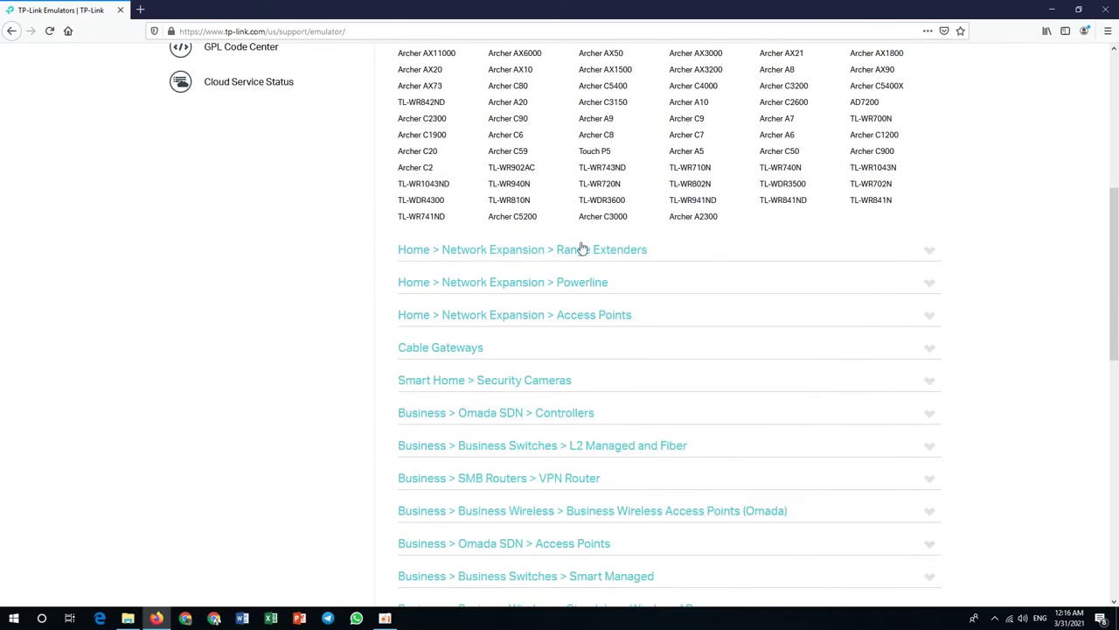
{"action": "scroll", "coordinate": [577, 245], "scroll_direction": "up", "scroll_amount": 2}
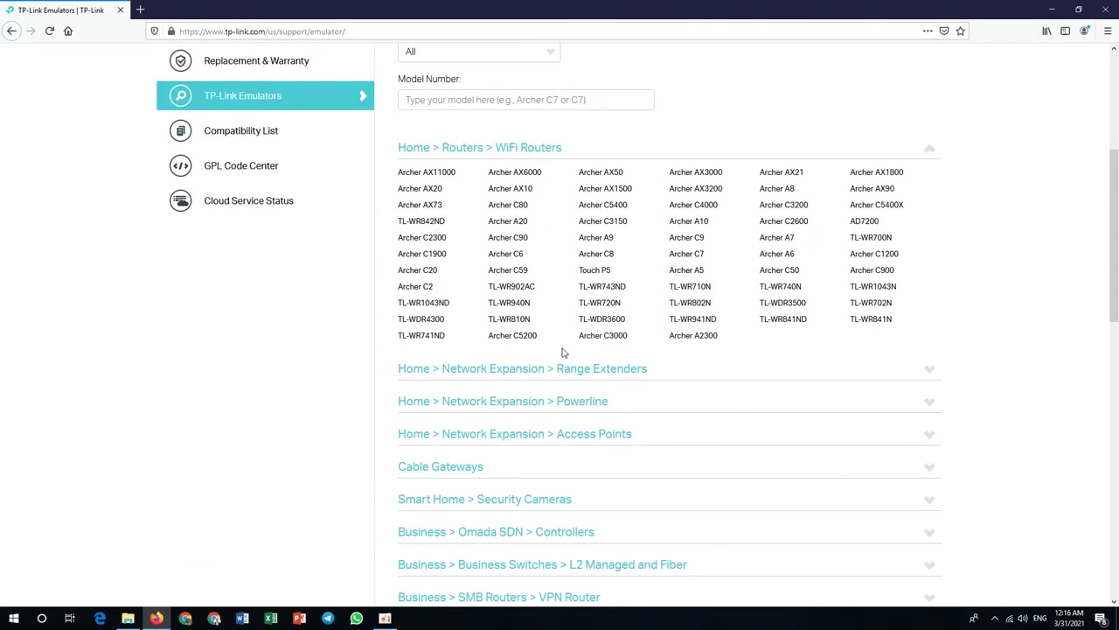
{"action": "scroll", "coordinate": [564, 352], "scroll_direction": "down", "scroll_amount": 1}
{"action": "left_click", "coordinate": [539, 319]}
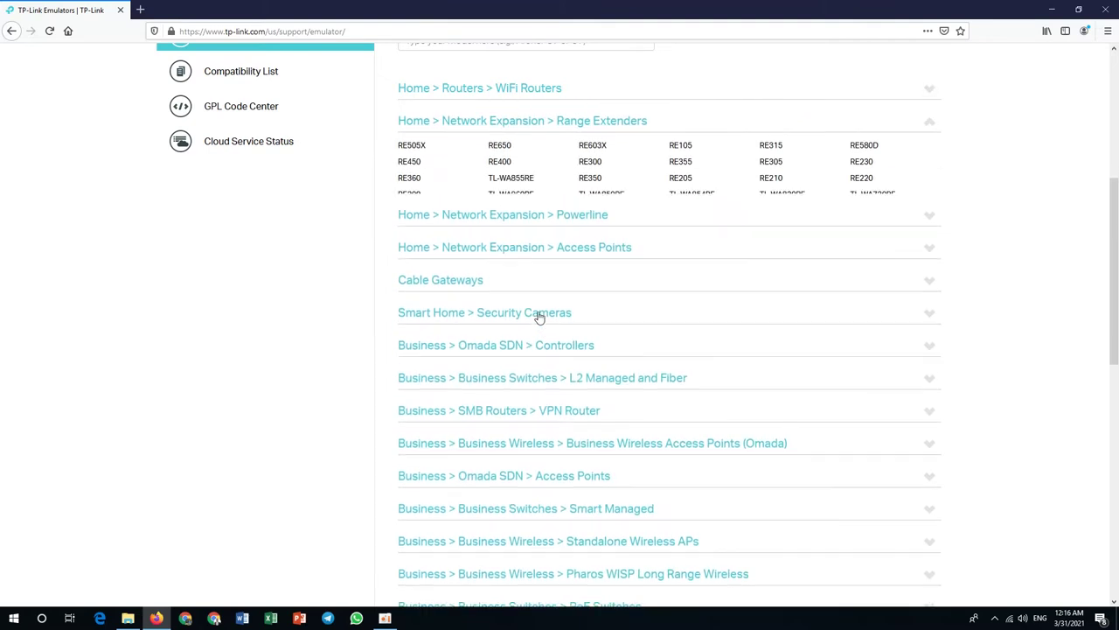
{"action": "scroll", "coordinate": [726, 261], "scroll_direction": "up", "scroll_amount": 1}
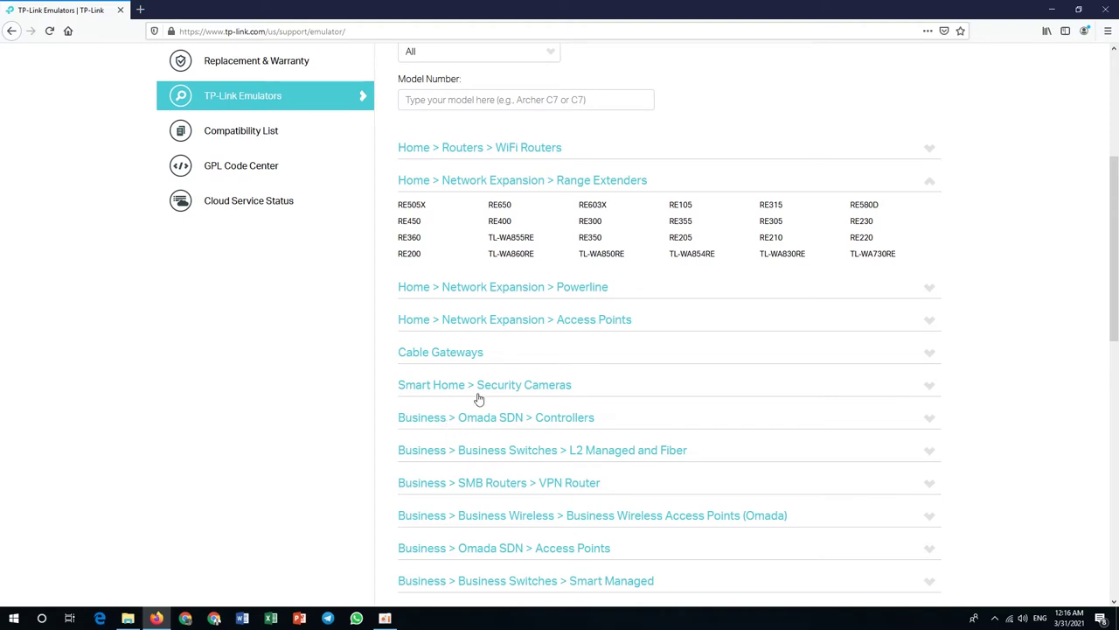
{"action": "scroll", "coordinate": [662, 420], "scroll_direction": "up", "scroll_amount": 3}
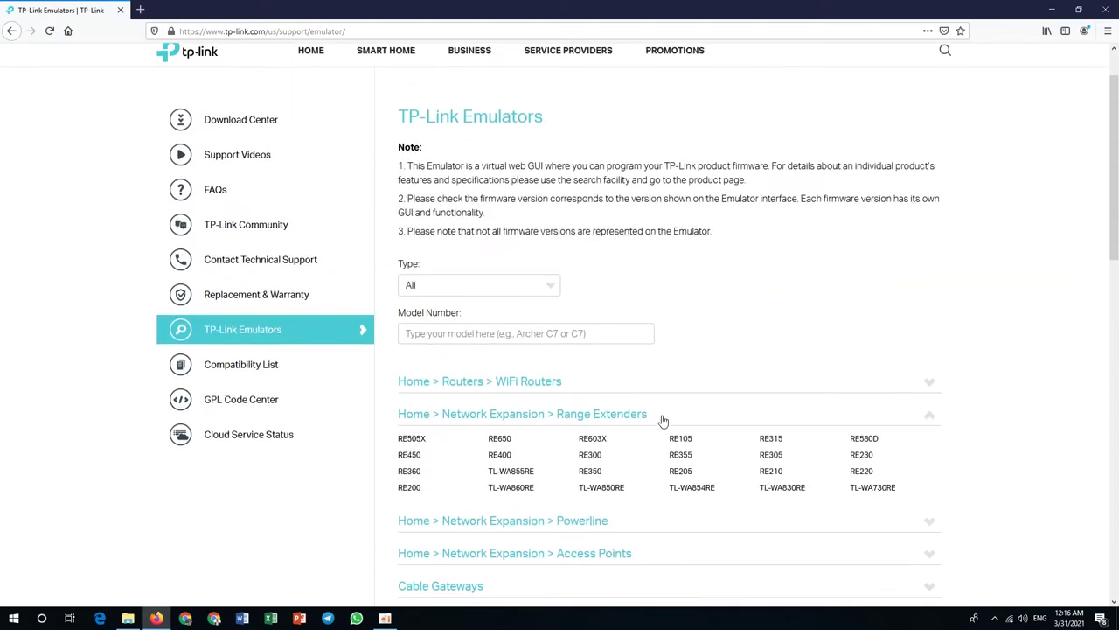
Expand the WiFi Routers category, choose the Archer C7 and open its multi-language emulator
{"action": "left_click", "coordinate": [521, 386]}
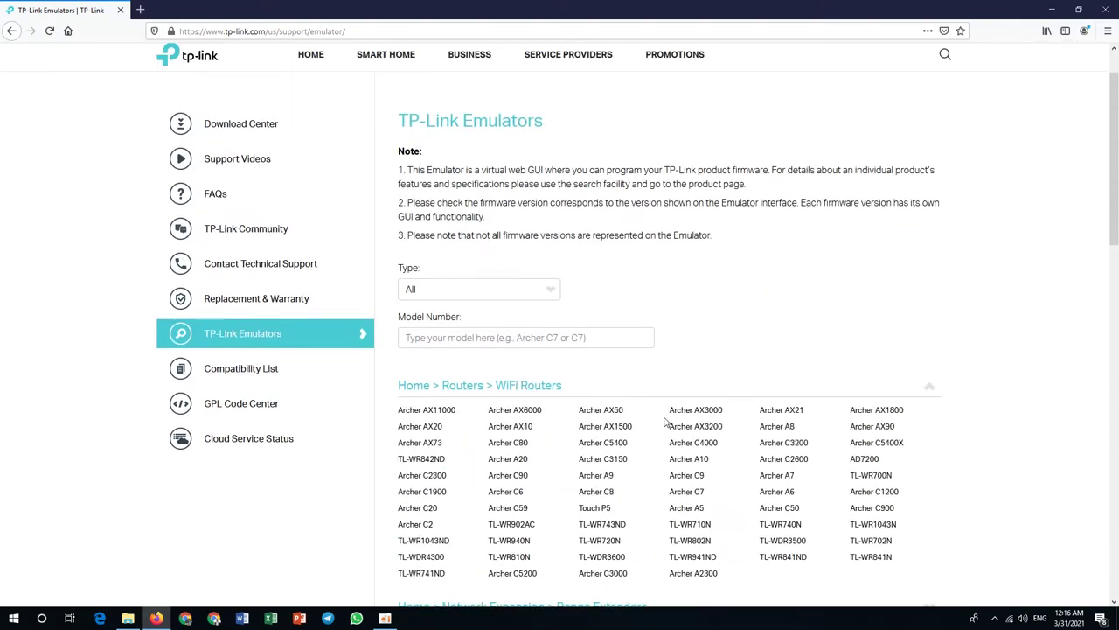
{"action": "scroll", "coordinate": [681, 427], "scroll_direction": "down", "scroll_amount": 2}
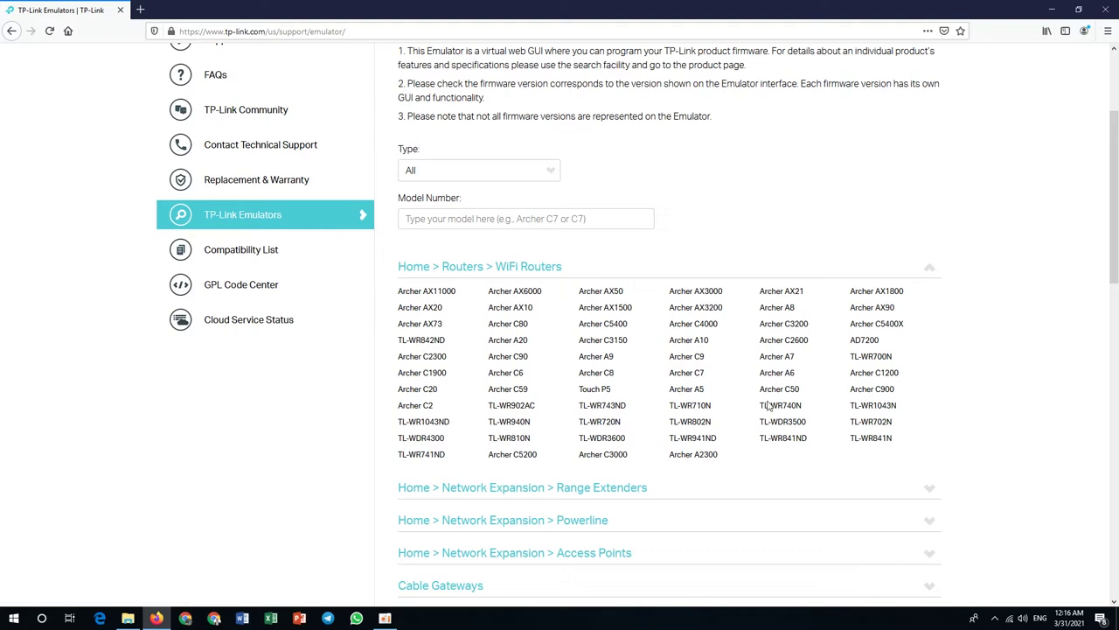
{"action": "left_click", "coordinate": [688, 374]}
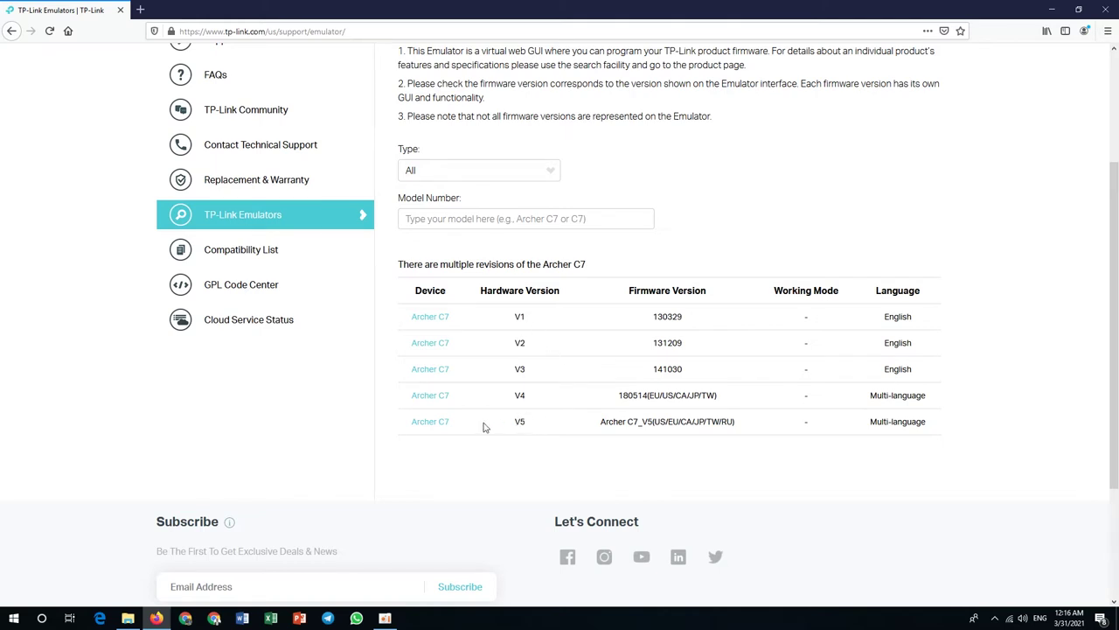
{"action": "left_click", "coordinate": [436, 400]}
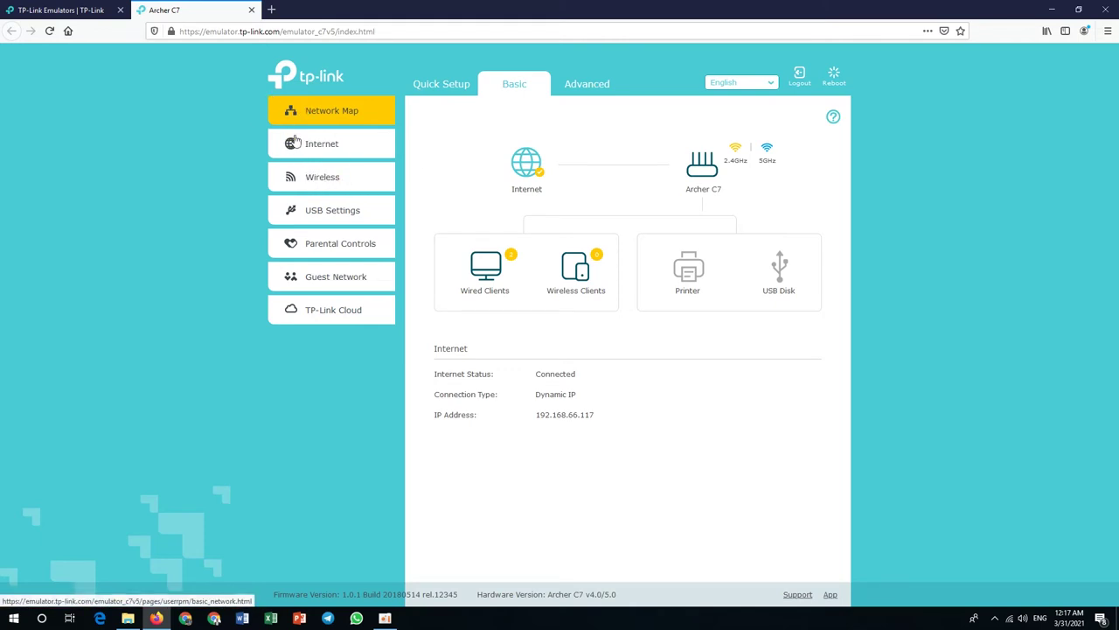
Examine the basic Wireless settings, comparing the network name and password fields for the 2.4GHz and 5GHz bands
{"action": "left_click", "coordinate": [324, 182]}
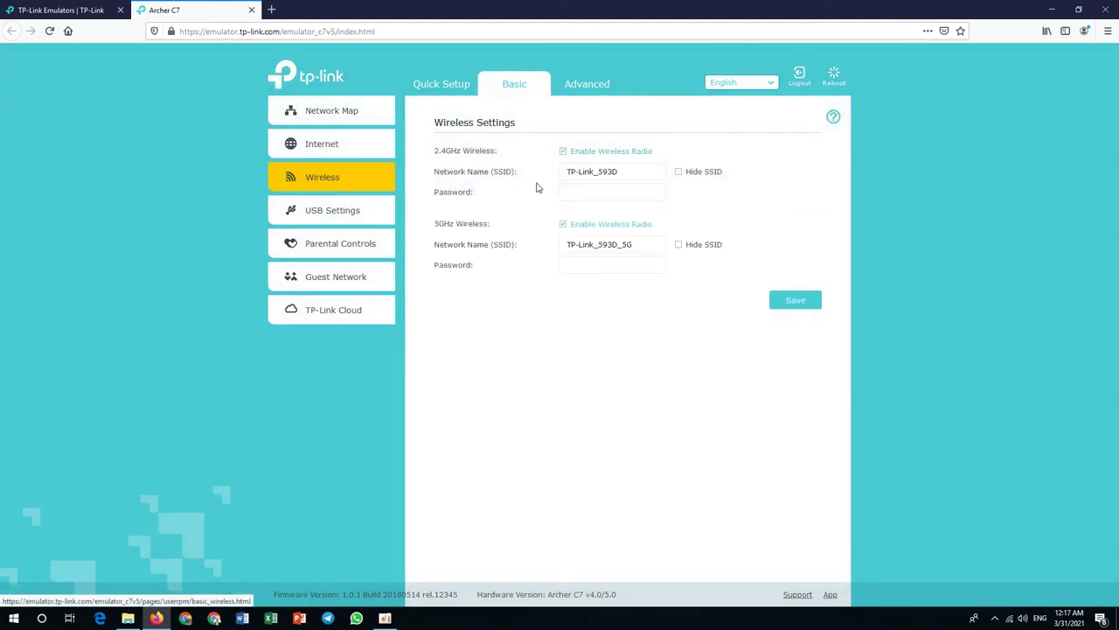
{"action": "left_click_drag", "start_coordinate": [622, 175], "coordinate": [549, 173]}
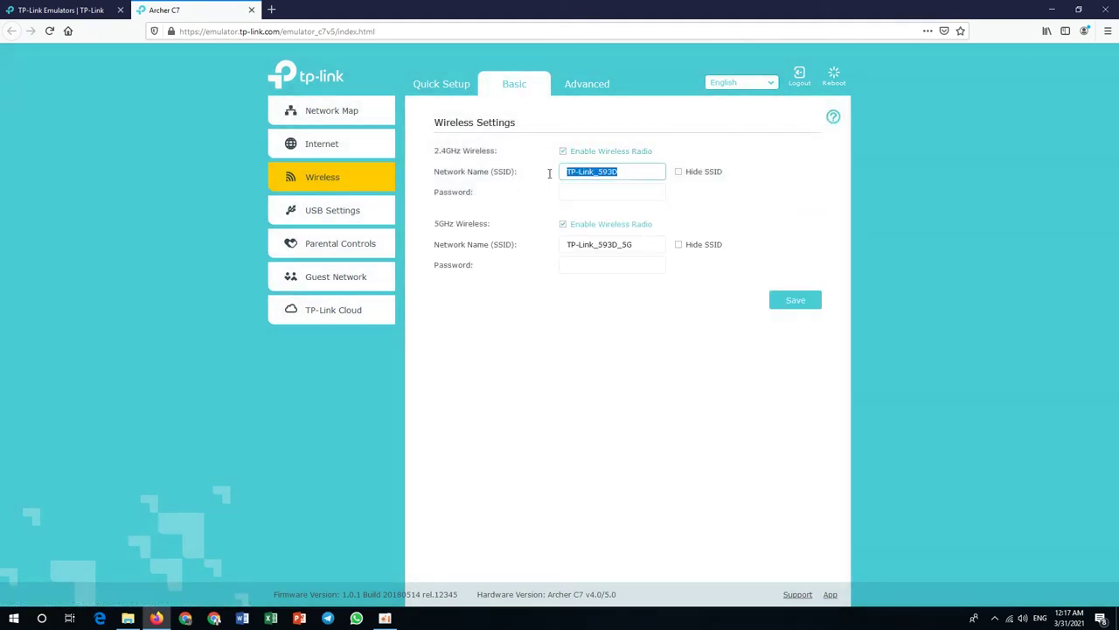
{"action": "left_click", "coordinate": [609, 193]}
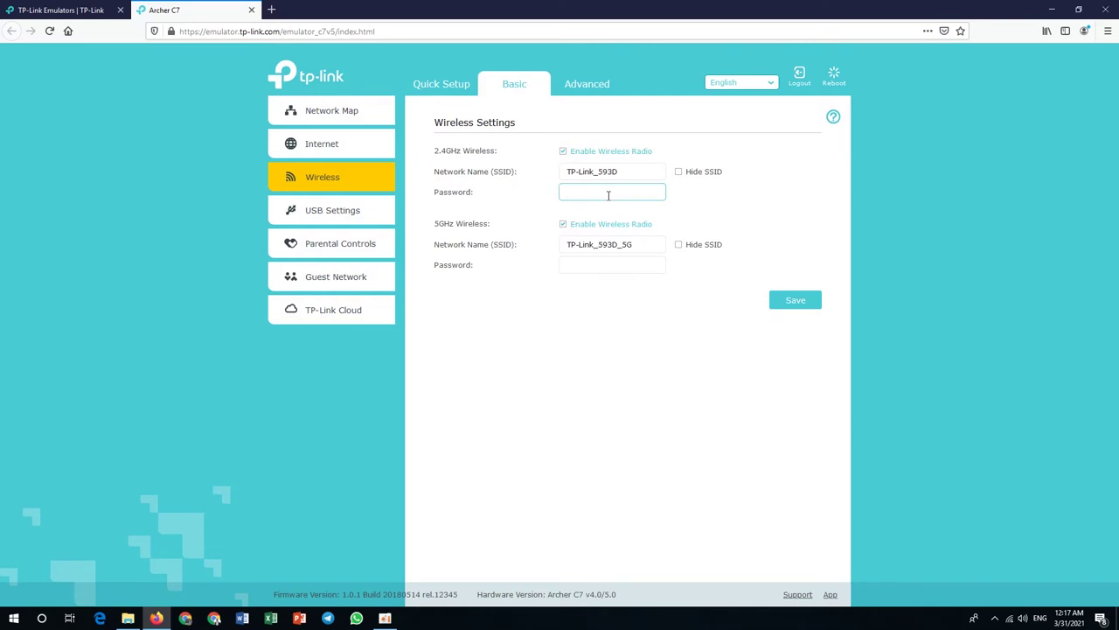
{"action": "left_click_drag", "start_coordinate": [616, 166], "coordinate": [542, 172]}
{"action": "left_click", "coordinate": [598, 188]}
{"action": "left_click_drag", "start_coordinate": [624, 177], "coordinate": [556, 179]}
{"action": "left_click_drag", "start_coordinate": [643, 244], "coordinate": [543, 244]}
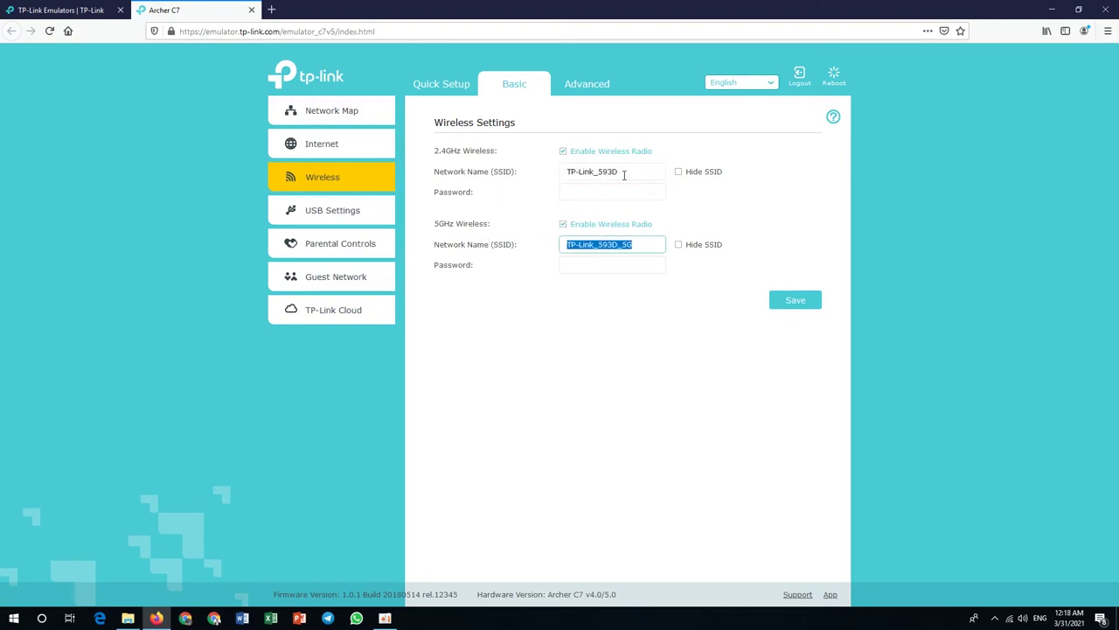
{"action": "left_click_drag", "start_coordinate": [627, 175], "coordinate": [565, 173]}
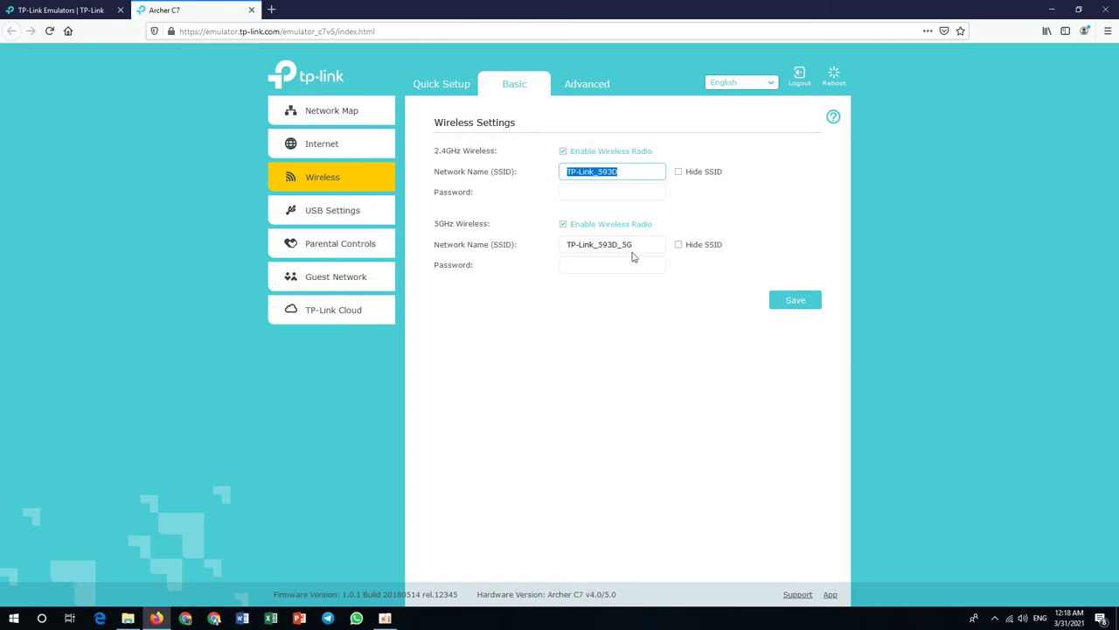
{"action": "left_click_drag", "start_coordinate": [650, 245], "coordinate": [541, 247]}
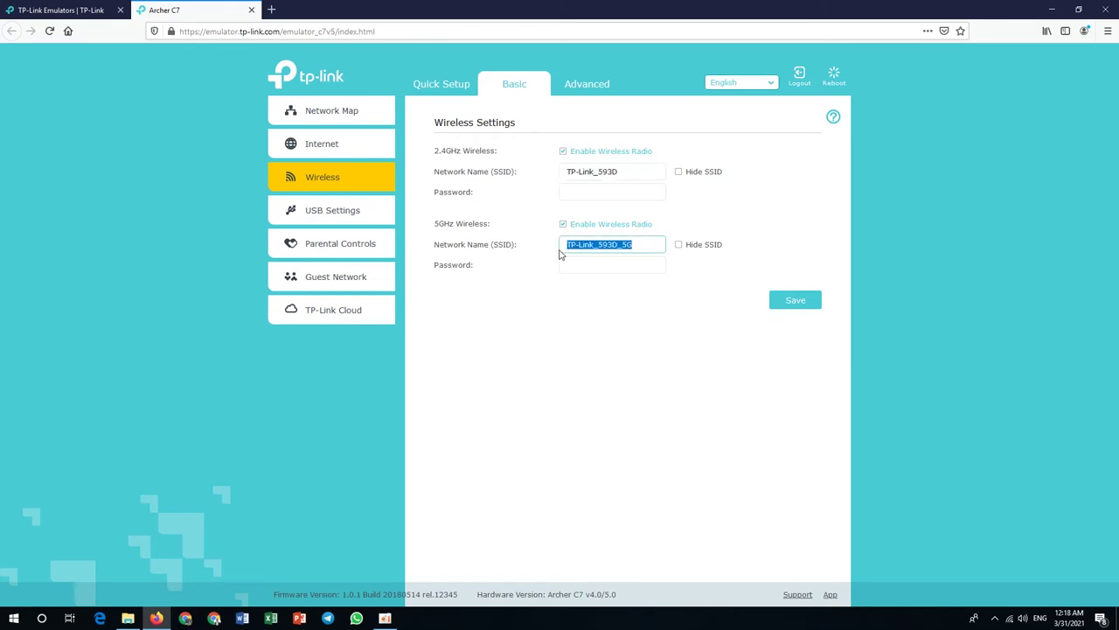
In the basic Internet settings, try the Static IP connection type and switch the type to PPPoE
{"action": "left_click", "coordinate": [335, 146]}
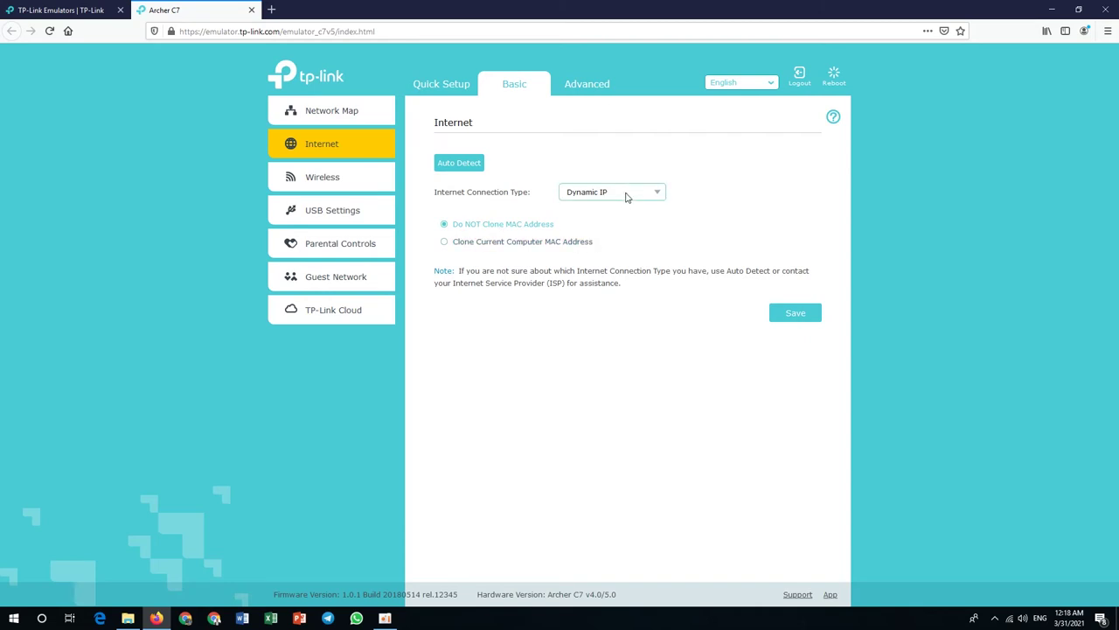
{"action": "left_click", "coordinate": [660, 198]}
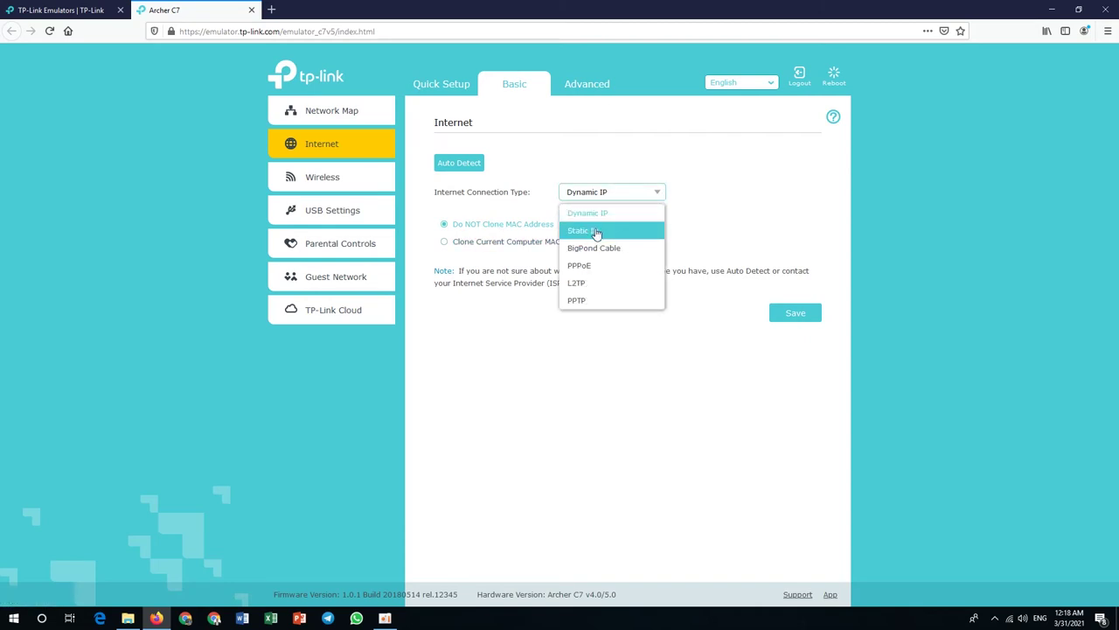
{"action": "left_click", "coordinate": [615, 230]}
{"action": "left_click", "coordinate": [654, 196]}
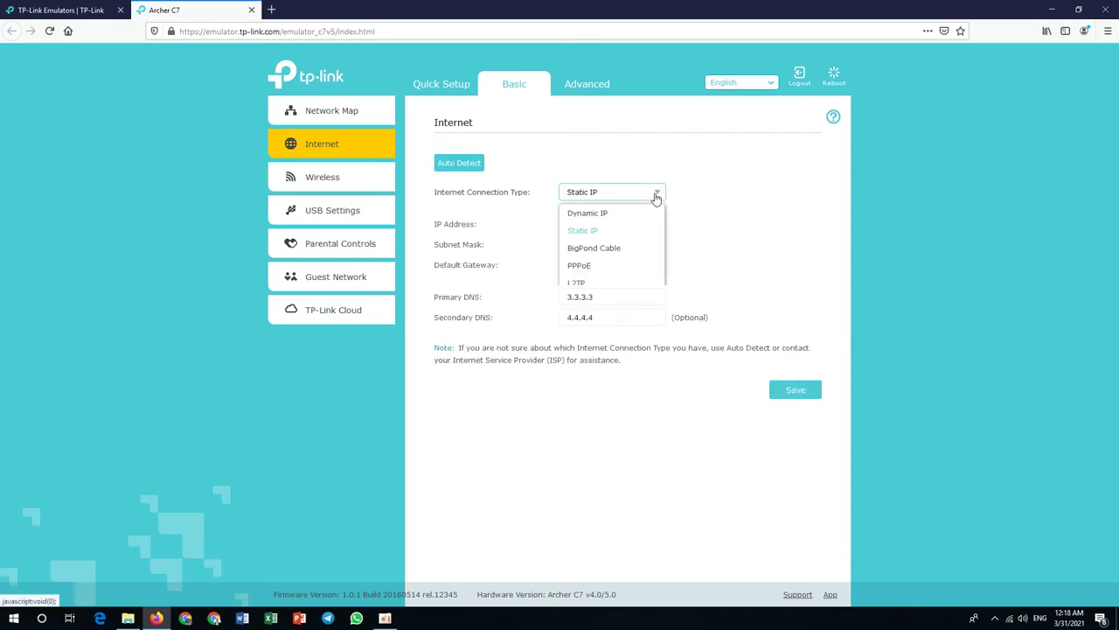
{"action": "left_click", "coordinate": [599, 267]}
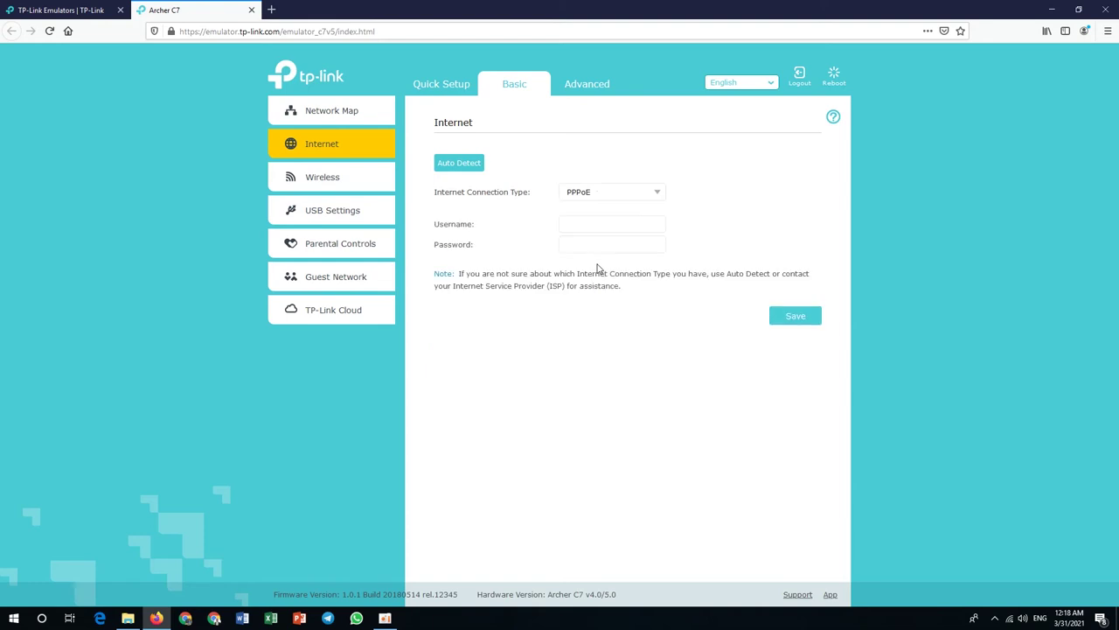
{"action": "left_click", "coordinate": [625, 227]}
{"action": "left_click", "coordinate": [617, 245]}
{"action": "left_click", "coordinate": [615, 224]}
{"action": "left_click", "coordinate": [609, 243]}
{"action": "left_click", "coordinate": [608, 227]}
{"action": "left_click", "coordinate": [607, 243]}
{"action": "left_click", "coordinate": [604, 227]}
Return to the emulator list and open the TL-WR941ND V5 emulator with firmware 130709
{"action": "left_click", "coordinate": [61, 10]}
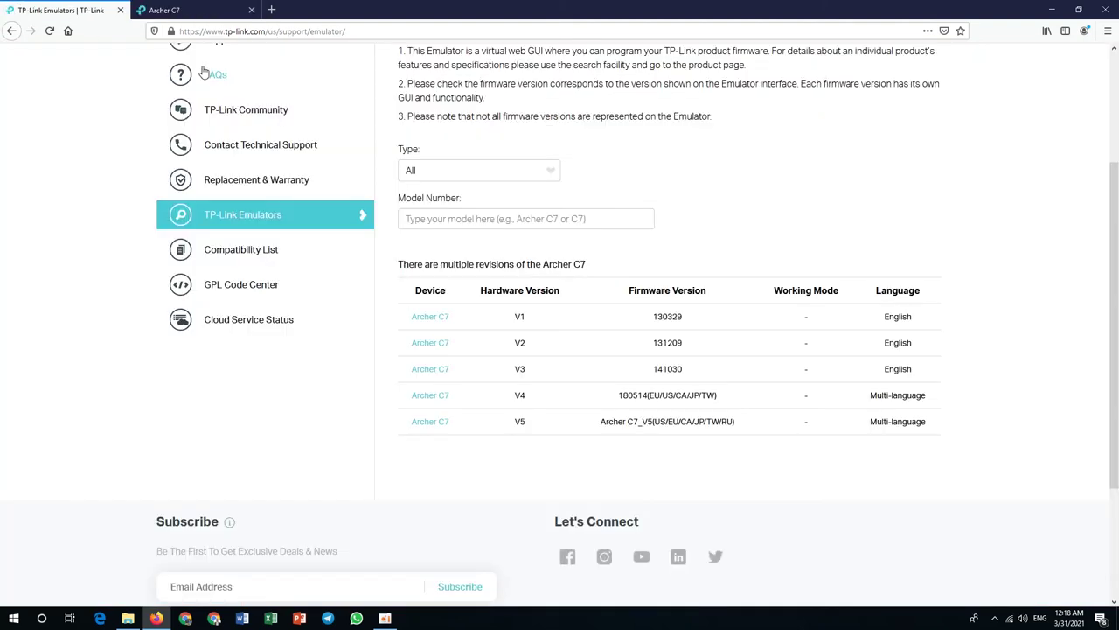
{"action": "left_click", "coordinate": [331, 219]}
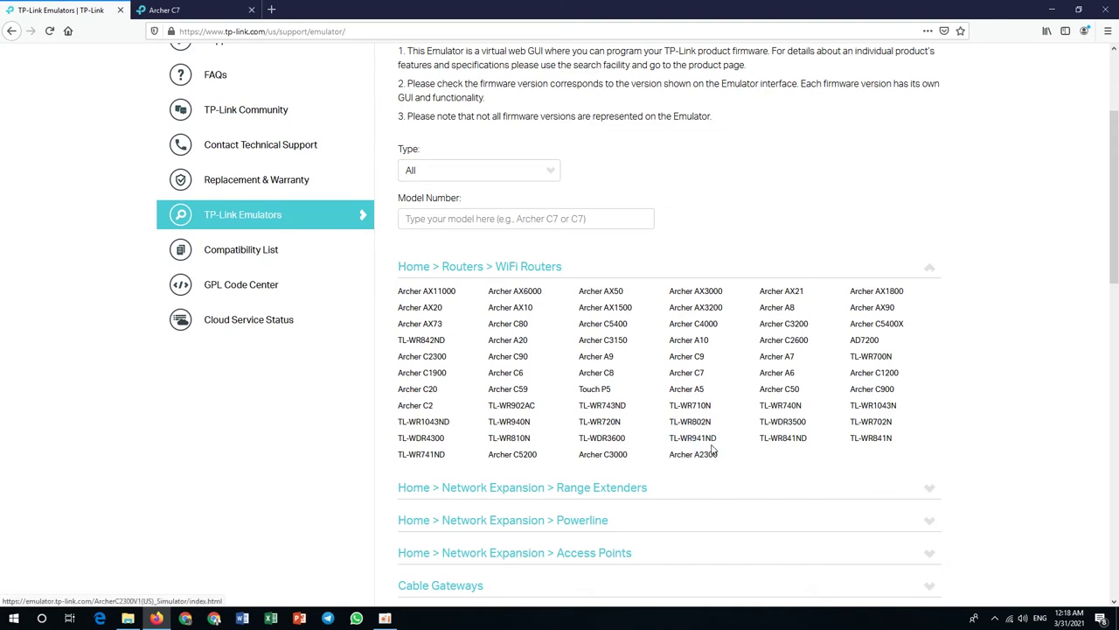
{"action": "left_click", "coordinate": [707, 444]}
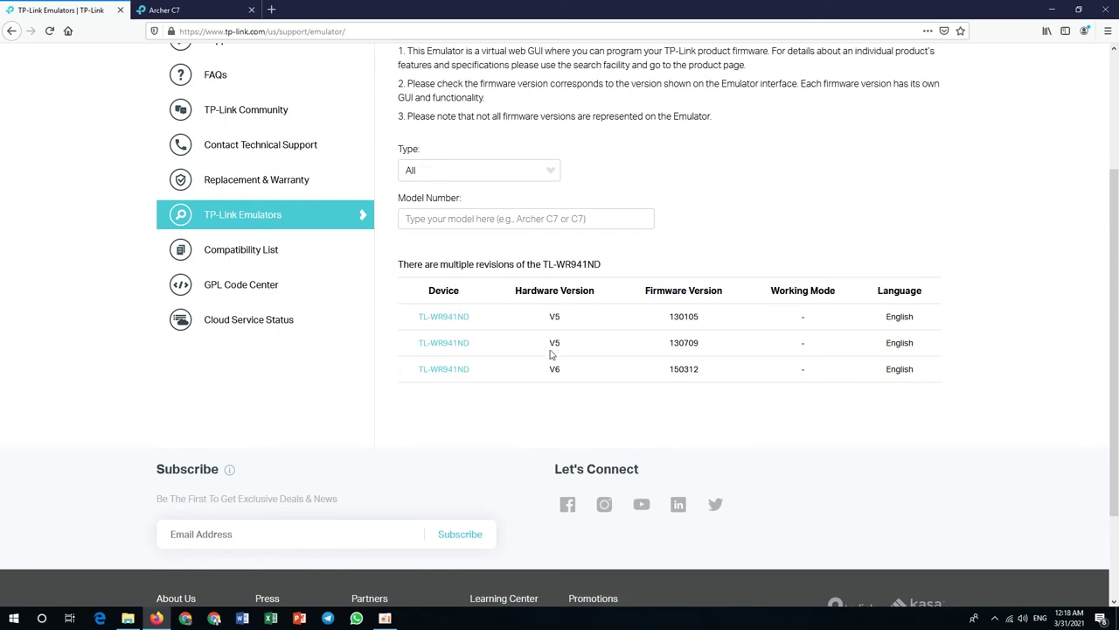
{"action": "left_click", "coordinate": [463, 343]}
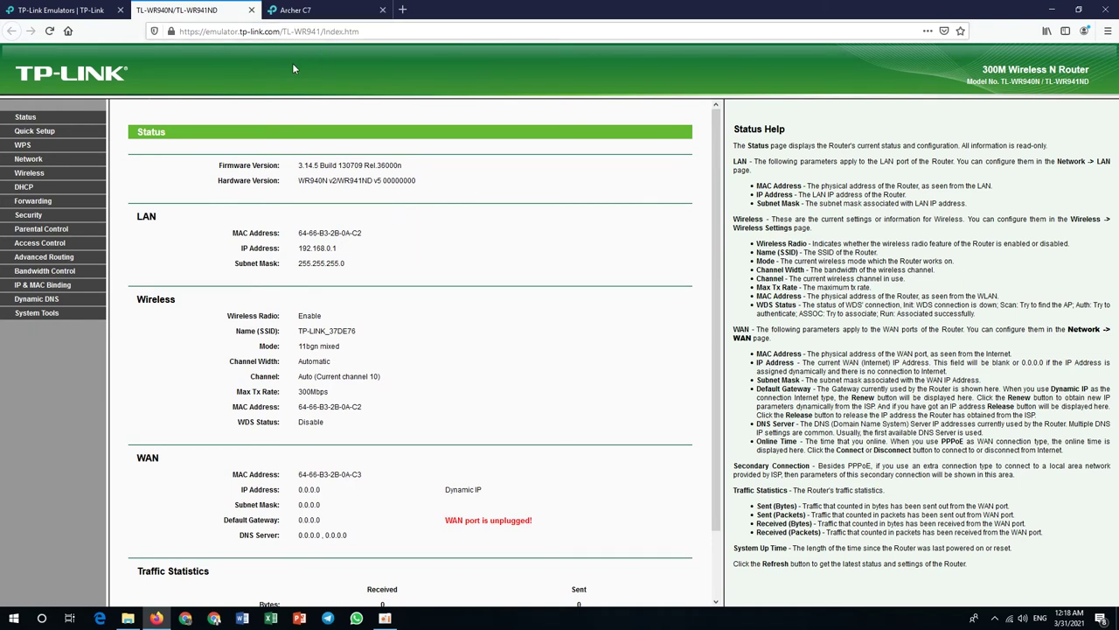
Compare the TL-WR941ND and Archer C7 emulator interfaces, and open the Archer C7's basic Wireless settings
{"action": "left_click", "coordinate": [313, 12]}
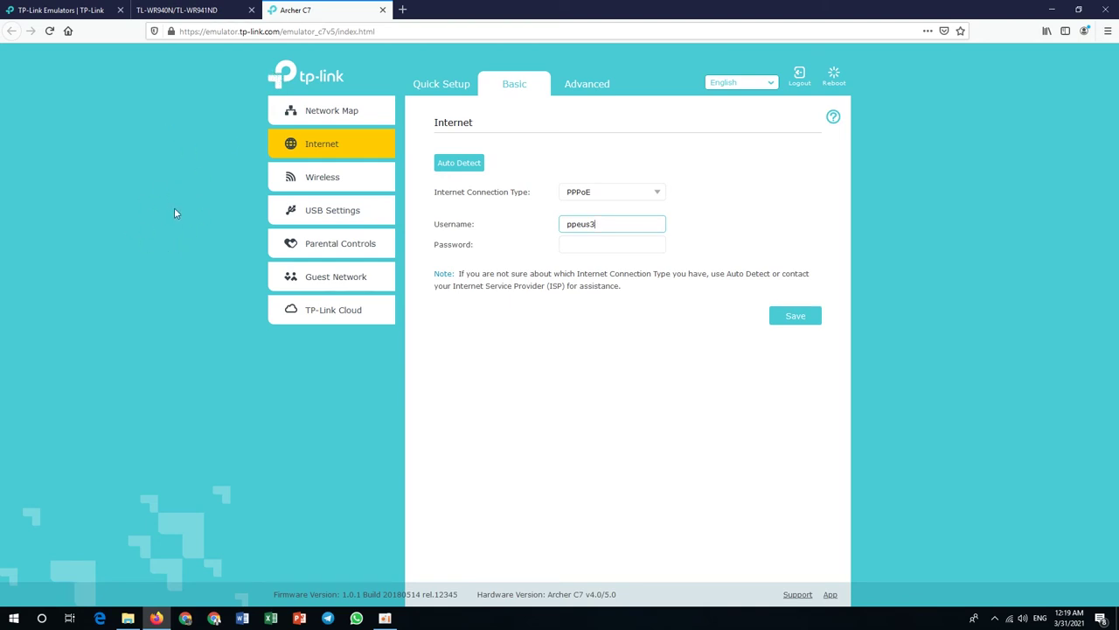
{"action": "left_click", "coordinate": [205, 12]}
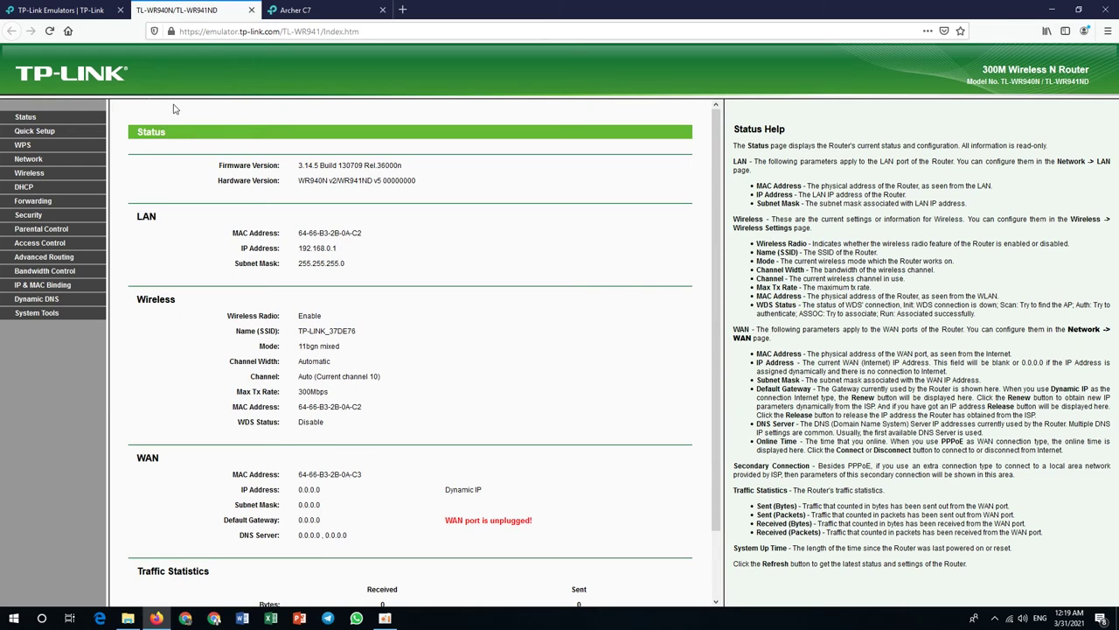
{"action": "left_click", "coordinate": [297, 11]}
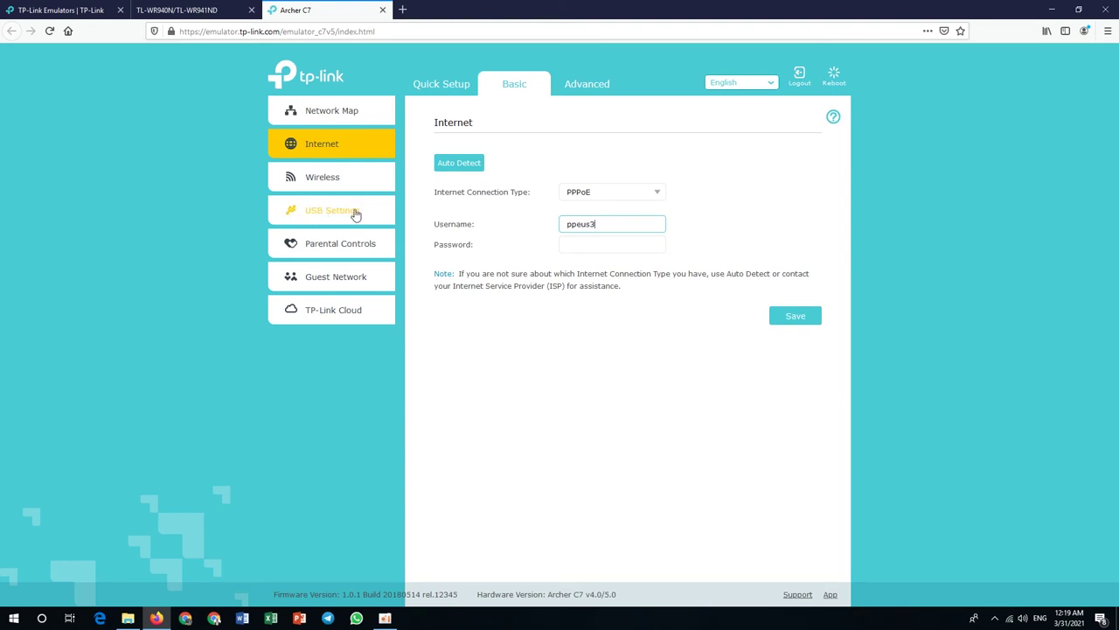
{"action": "left_click", "coordinate": [339, 186]}
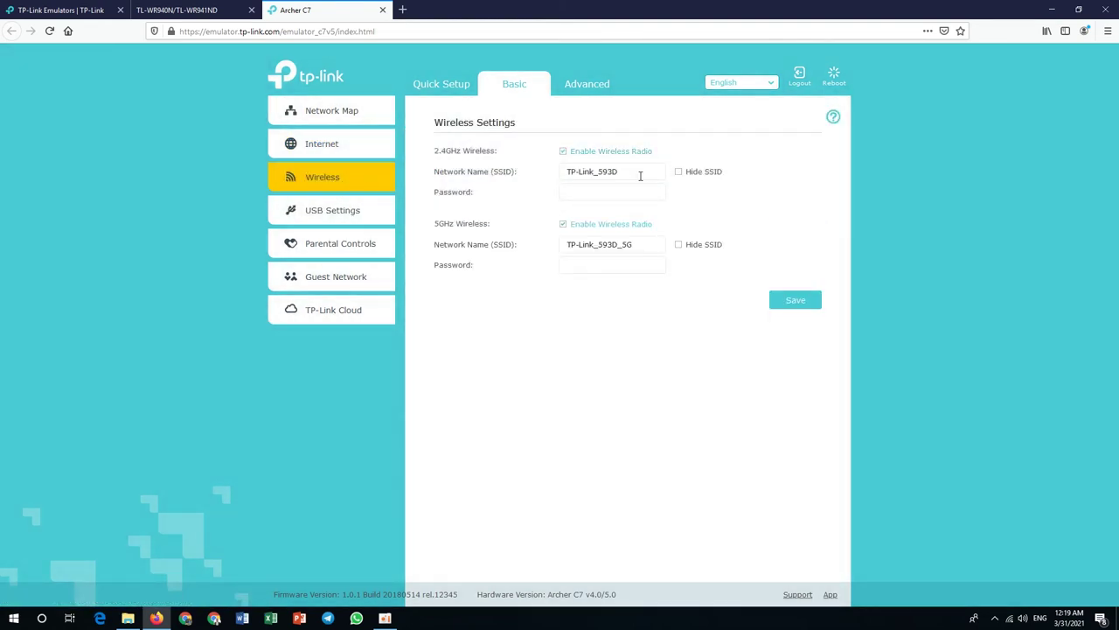
Go over the Archer C7's 2.4GHz SSID and password fields, and find their counterparts in the TL-WR941ND's Wireless Settings and Wireless Security pages
{"action": "left_click", "coordinate": [639, 174]}
{"action": "left_click", "coordinate": [626, 193]}
{"action": "left_click", "coordinate": [194, 12]}
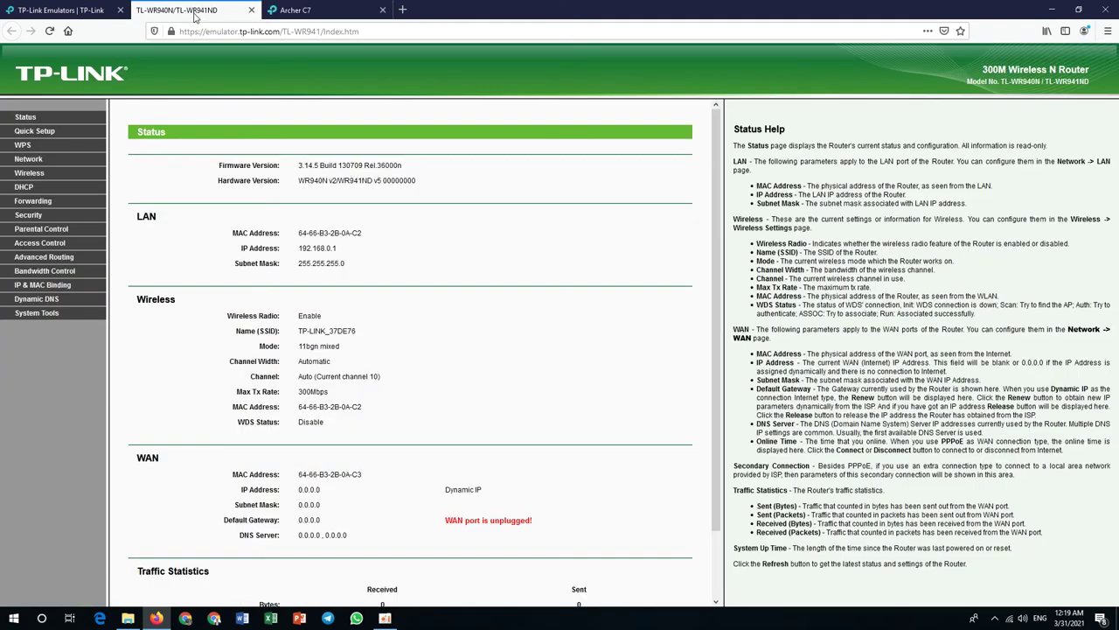
{"action": "left_click", "coordinate": [34, 177]}
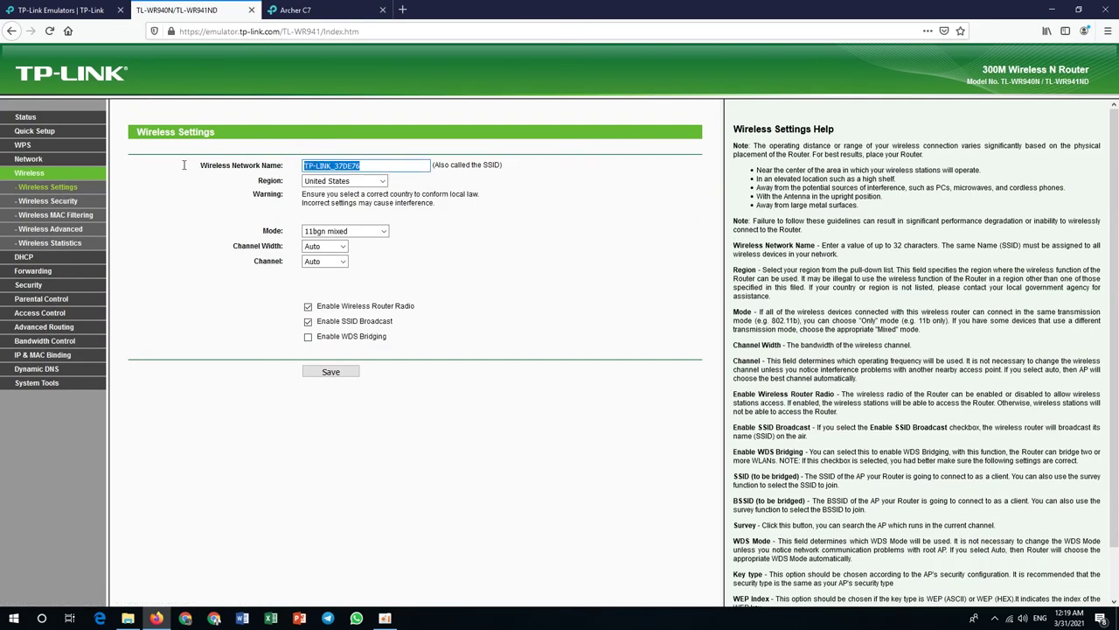
{"action": "left_click", "coordinate": [54, 202]}
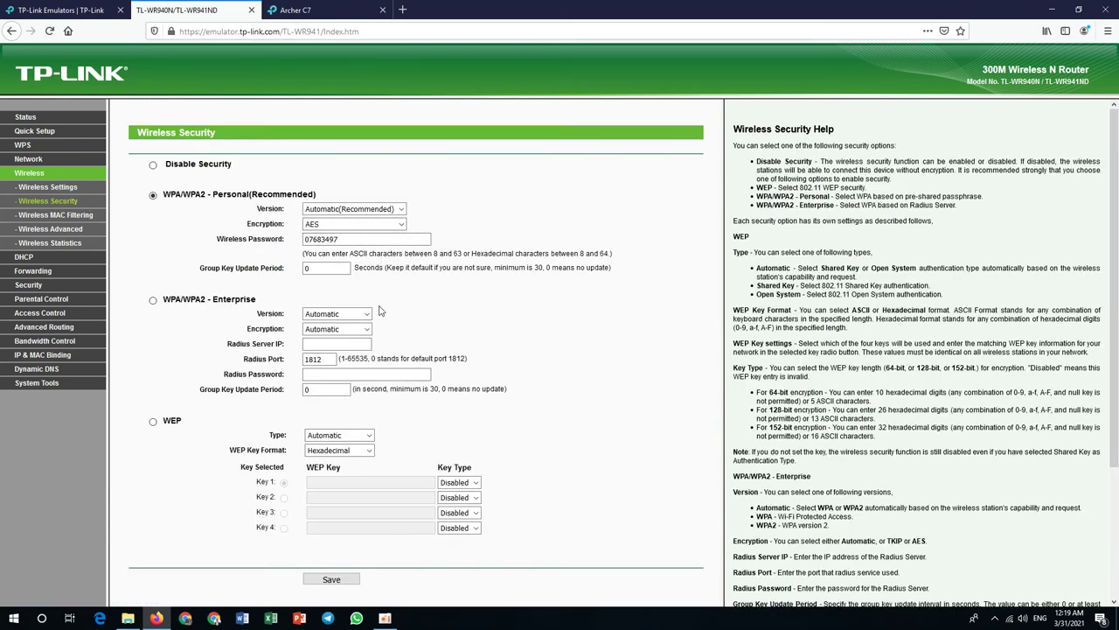
Try setting the WPA/WPA2-Personal encryption to Automatic (Recommended) and clearing the wireless password
{"action": "left_click", "coordinate": [330, 226]}
{"action": "left_click", "coordinate": [329, 226]}
{"action": "left_click", "coordinate": [329, 226]}
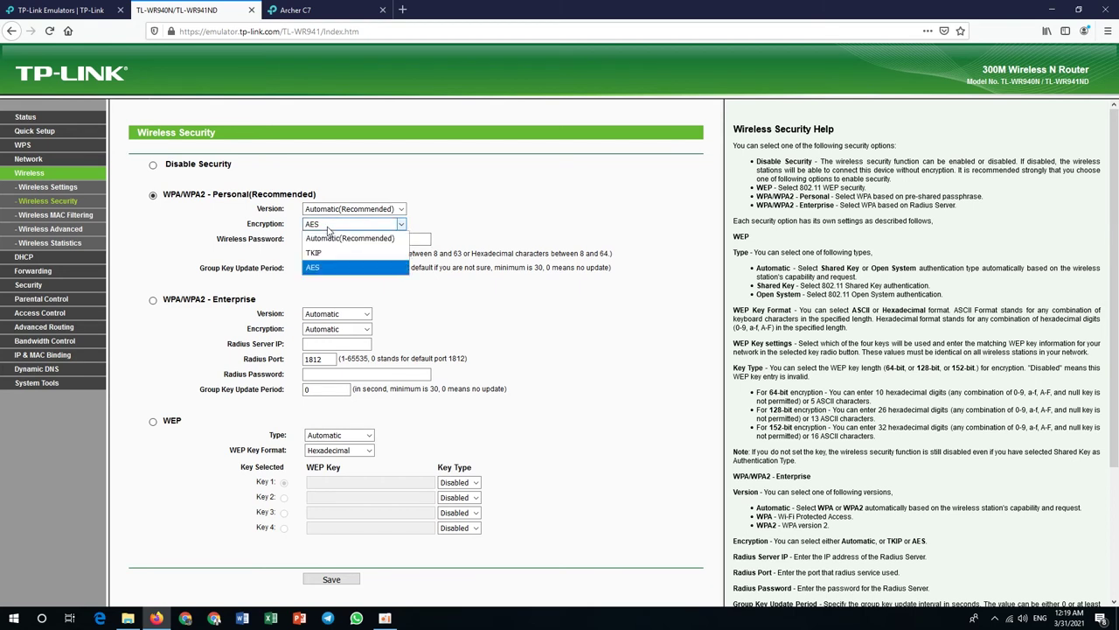
{"action": "left_click", "coordinate": [332, 238]}
{"action": "key", "text": "Tab"}
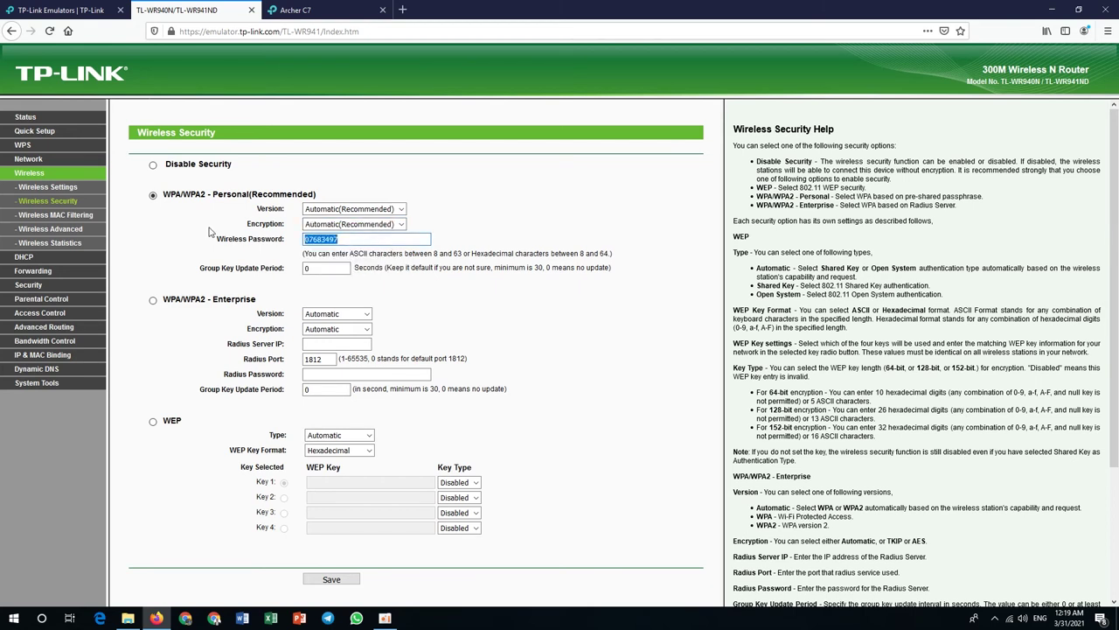
{"action": "key", "text": "BackSpace"}
{"action": "key", "text": "BackSpace"}
{"action": "key", "text": "BackSpace"}
{"action": "key", "text": "BackSpace"}
{"action": "key", "text": "BackSpace"}
{"action": "key", "text": "BackSpace"}
{"action": "key", "text": "BackSpace"}
Review the network name and channel options in the TL-WR941ND's Wireless Settings, and reopen its Wireless Security page
{"action": "left_click", "coordinate": [29, 178]}
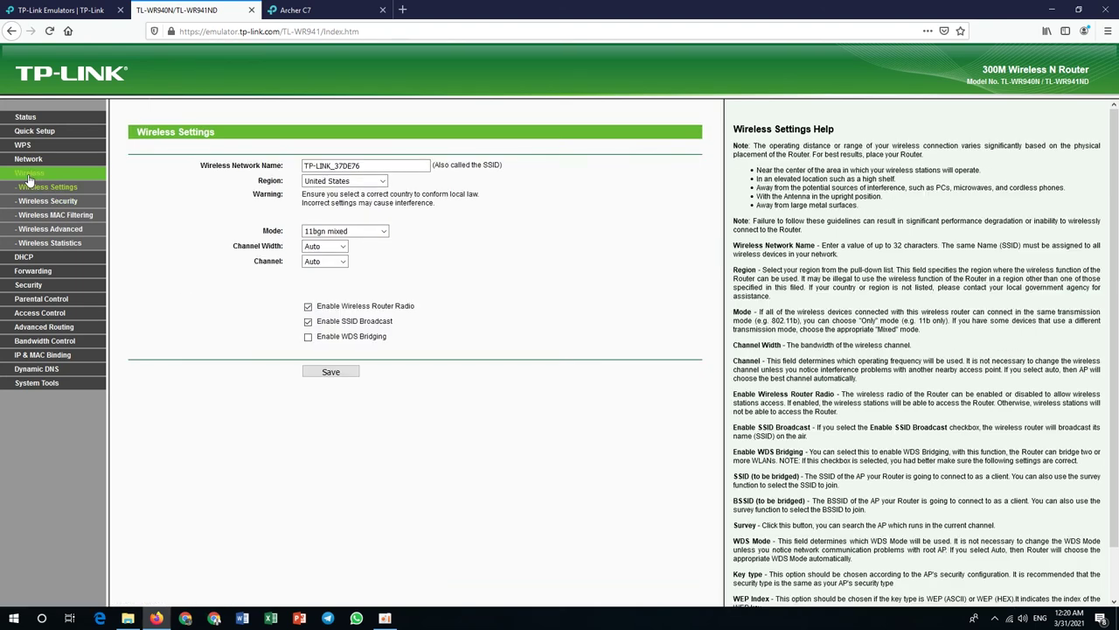
{"action": "left_click_drag", "start_coordinate": [377, 166], "coordinate": [289, 171]}
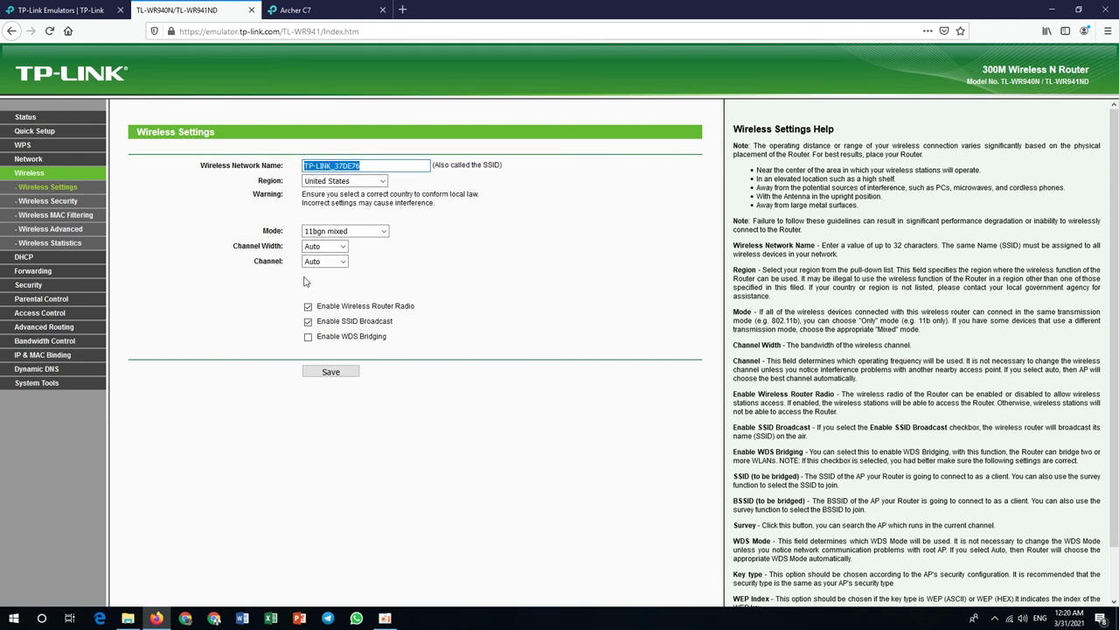
{"action": "left_click", "coordinate": [334, 263]}
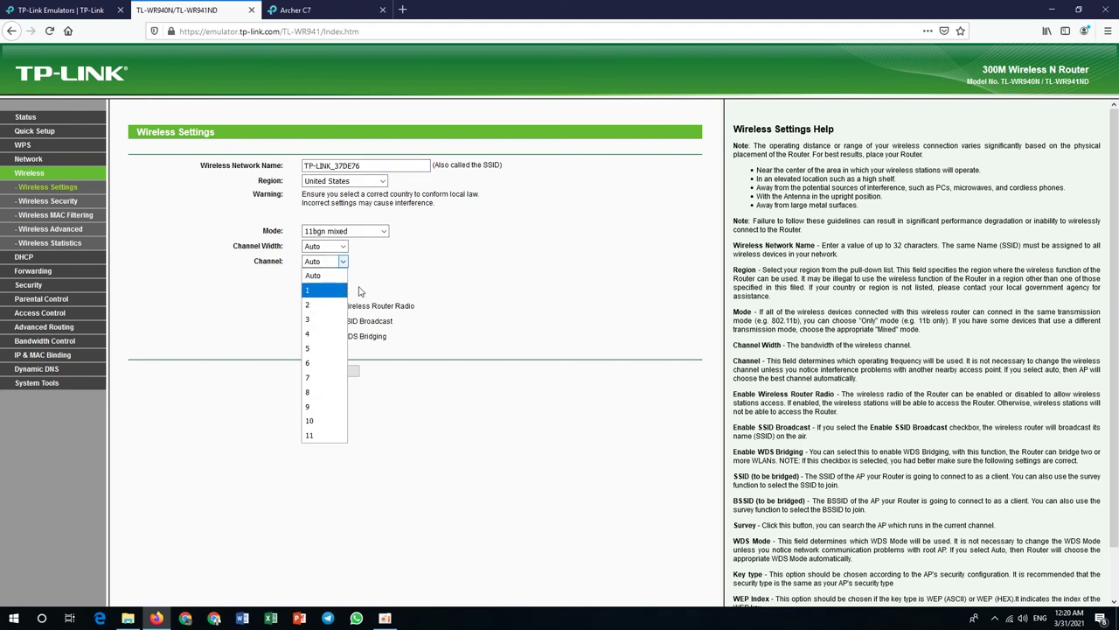
{"action": "left_click", "coordinate": [402, 291]}
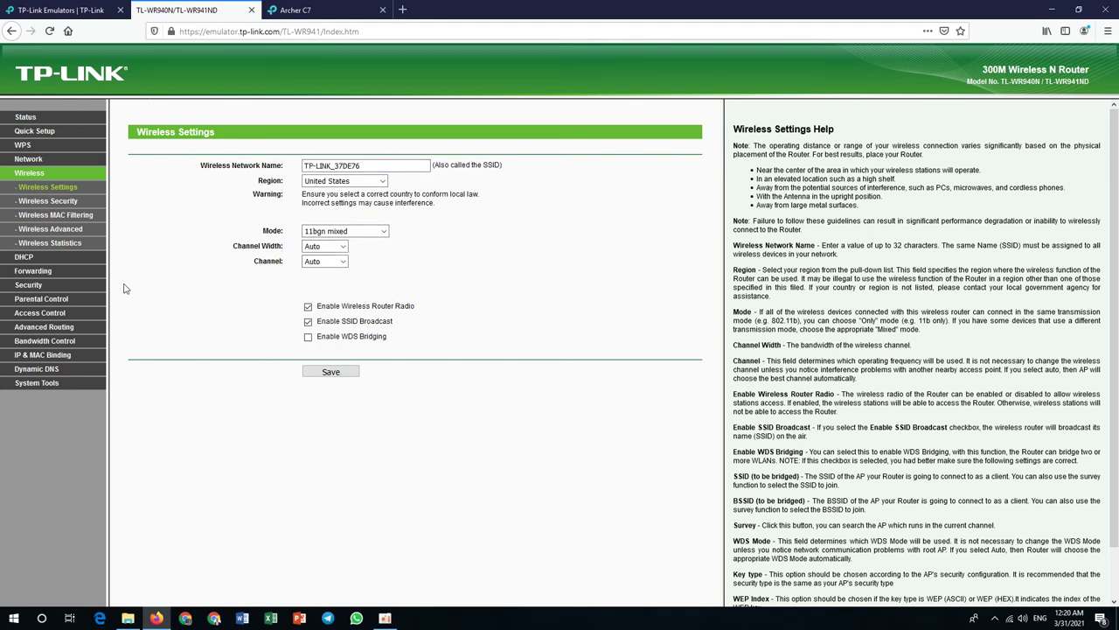
{"action": "left_click", "coordinate": [51, 206]}
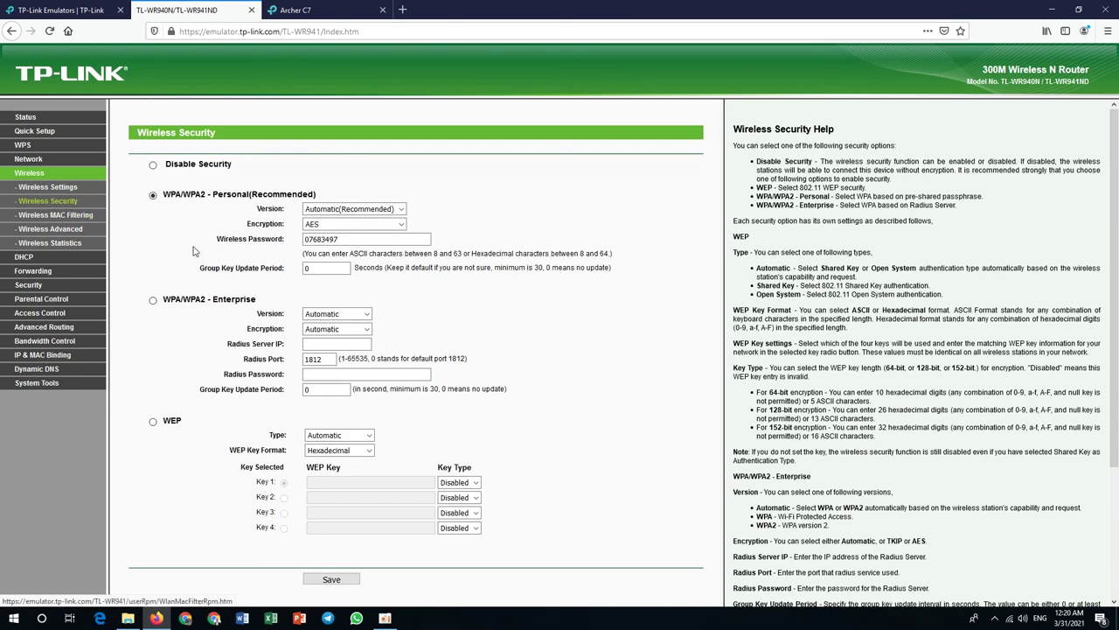
Revisit the Archer C7 emulator, return to the full TP-Link Emulators list and examine the available router models and device categories
{"action": "left_click", "coordinate": [323, 7]}
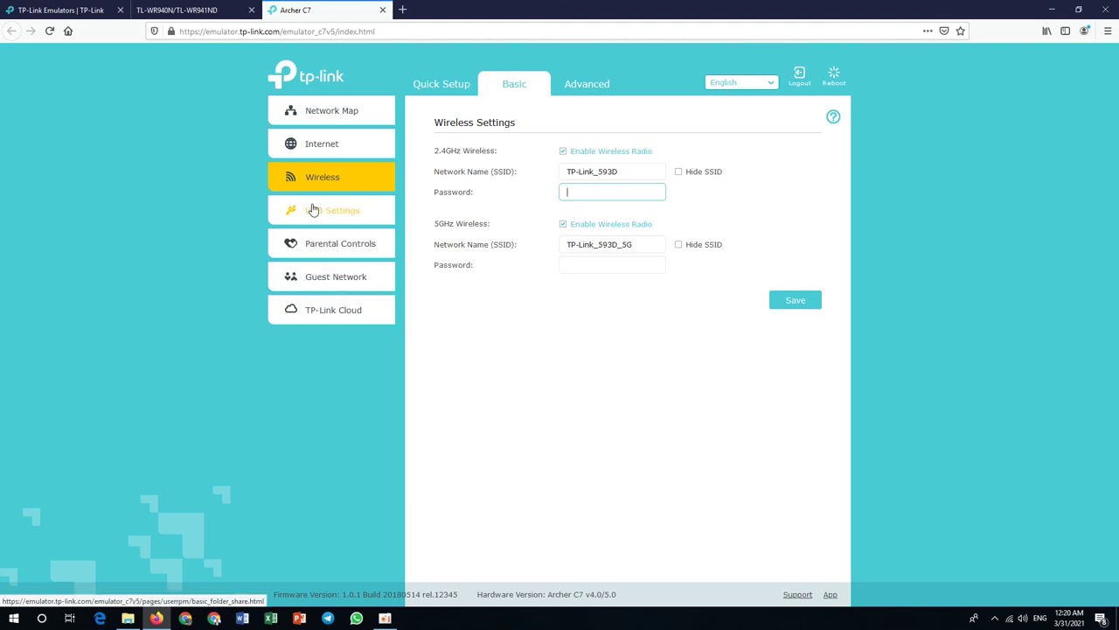
{"action": "left_click", "coordinate": [78, 12]}
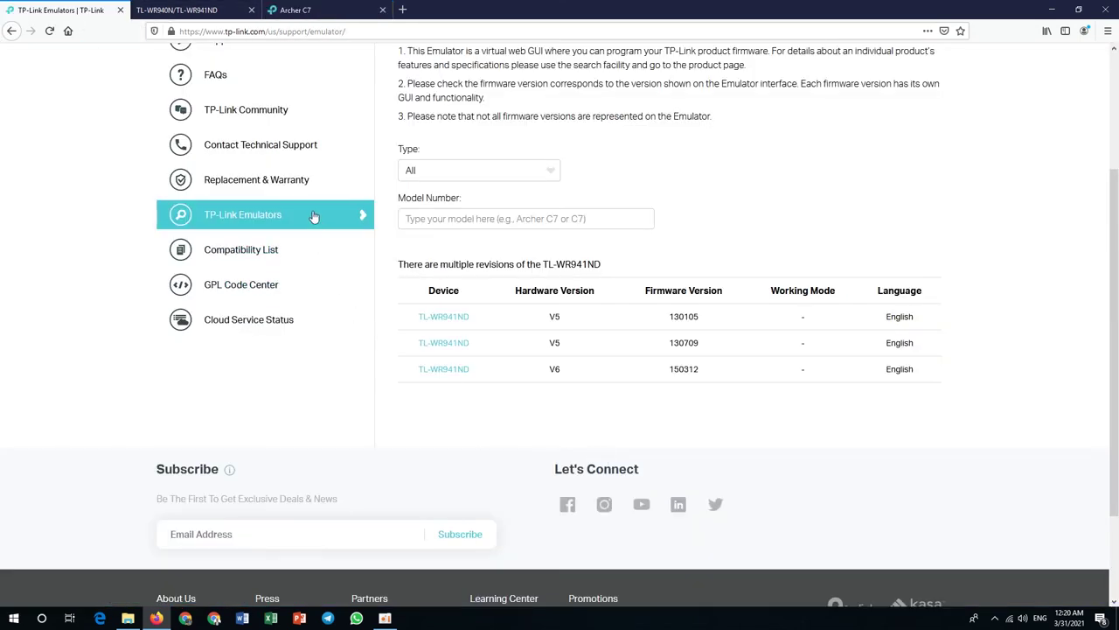
{"action": "left_click", "coordinate": [313, 214]}
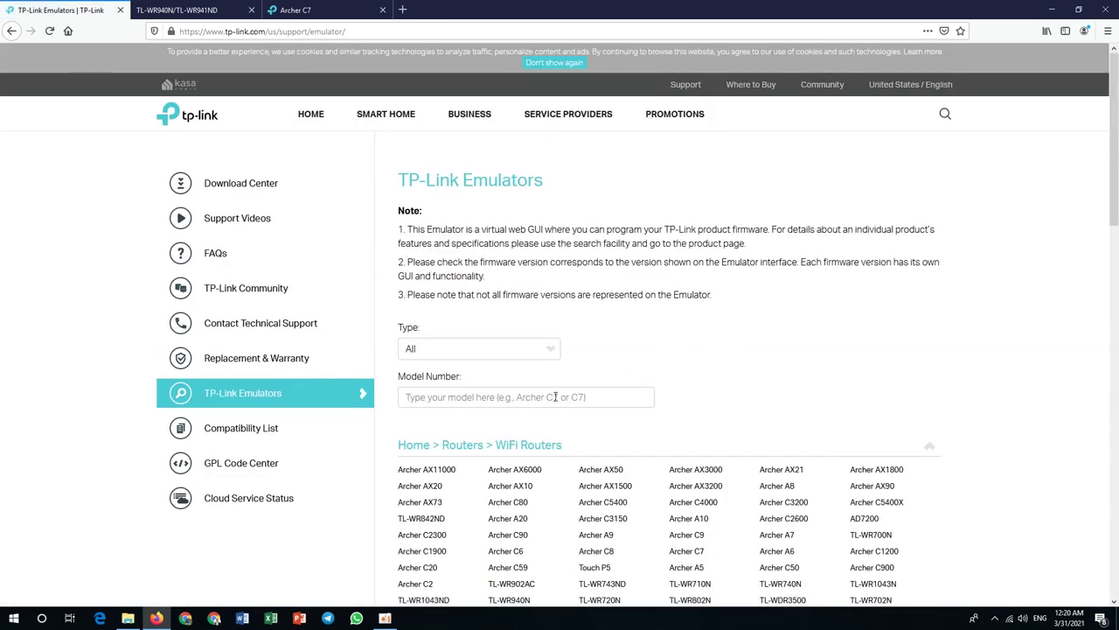
{"action": "scroll", "coordinate": [554, 401], "scroll_direction": "down", "scroll_amount": 1}
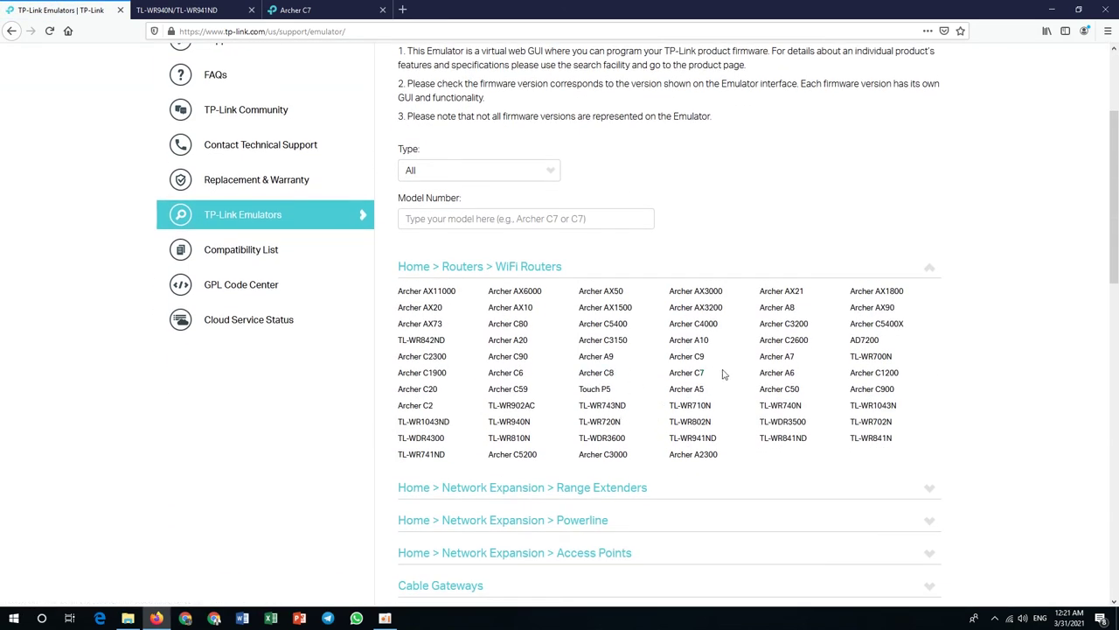
{"action": "scroll", "coordinate": [656, 395], "scroll_direction": "down", "scroll_amount": 2}
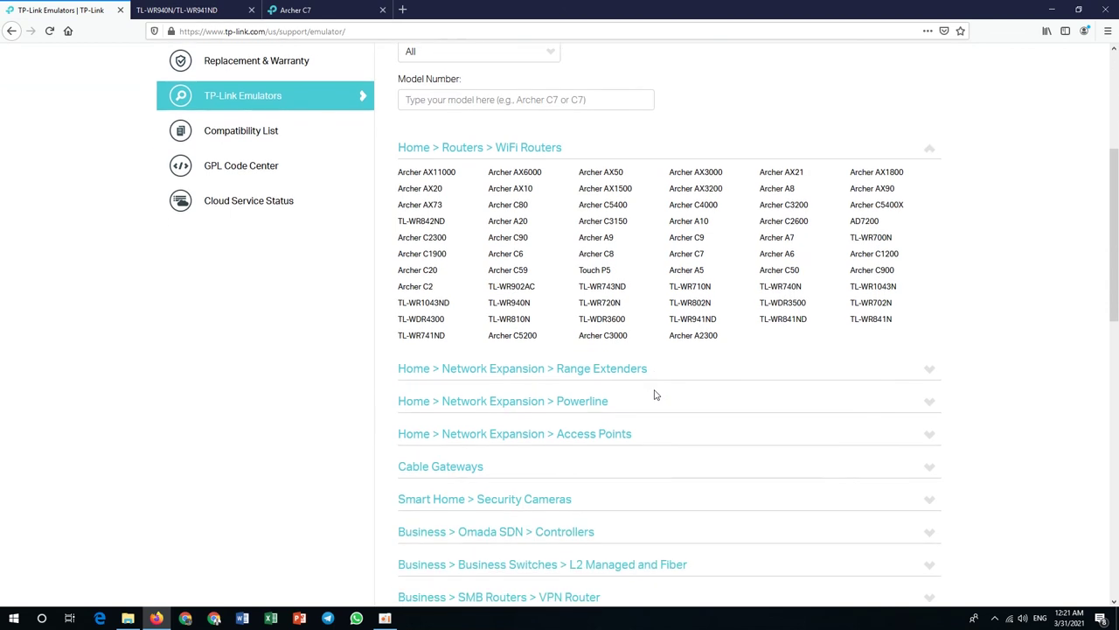
{"action": "scroll", "coordinate": [656, 396], "scroll_direction": "down", "scroll_amount": 2}
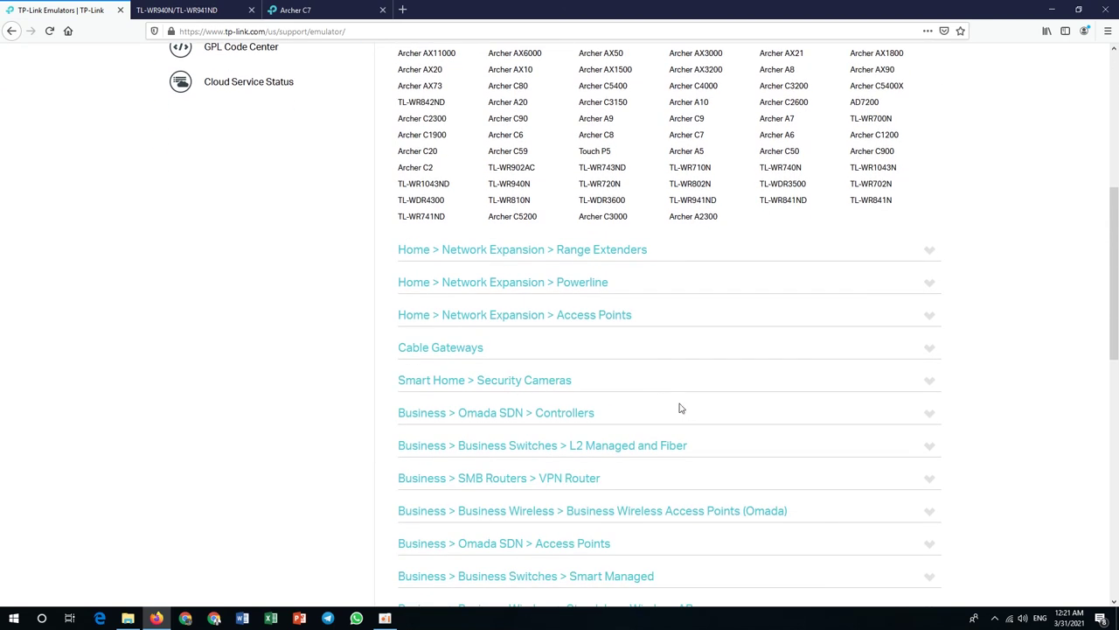
{"action": "scroll", "coordinate": [680, 427], "scroll_direction": "down", "scroll_amount": 4}
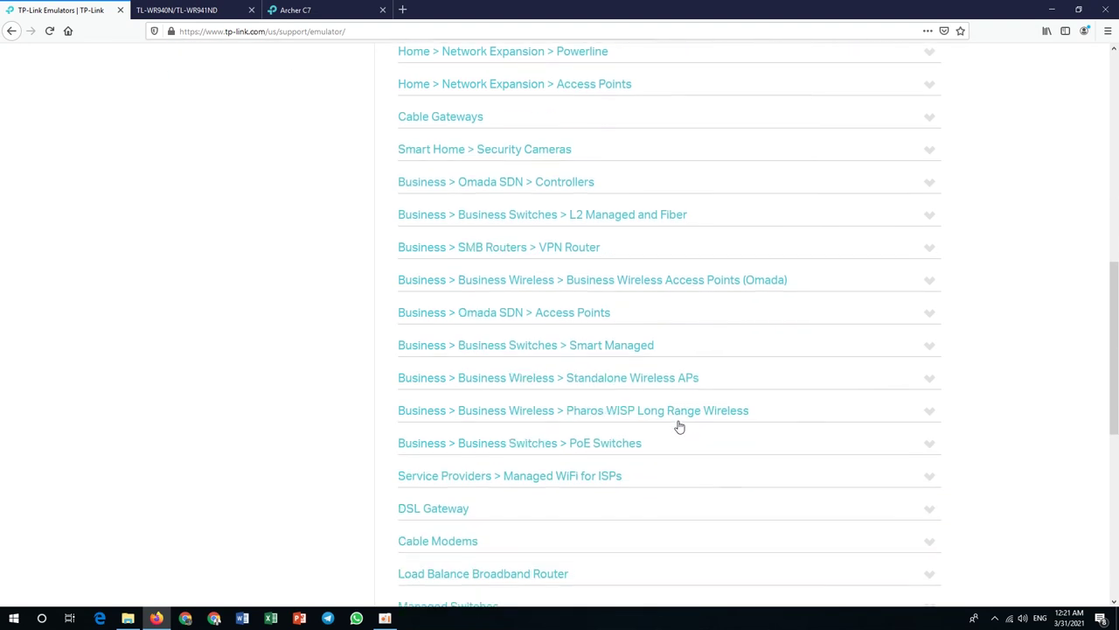
{"action": "scroll", "coordinate": [680, 427], "scroll_direction": "down", "scroll_amount": 2}
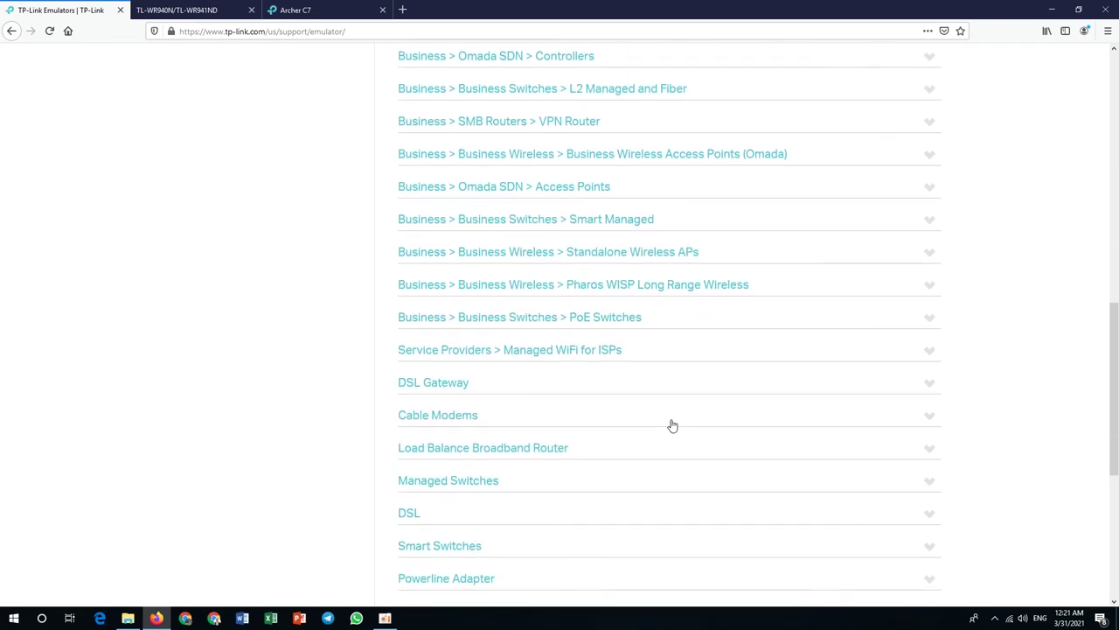
{"action": "scroll", "coordinate": [680, 427], "scroll_direction": "down", "scroll_amount": 6}
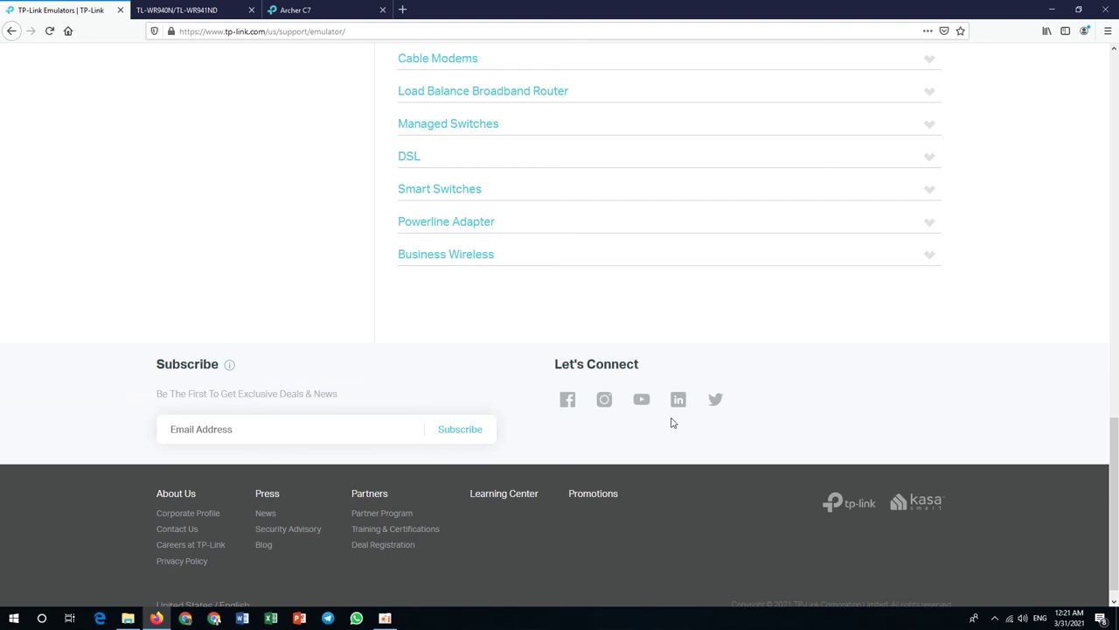
{"action": "scroll", "coordinate": [672, 423], "scroll_direction": "up", "scroll_amount": 11}
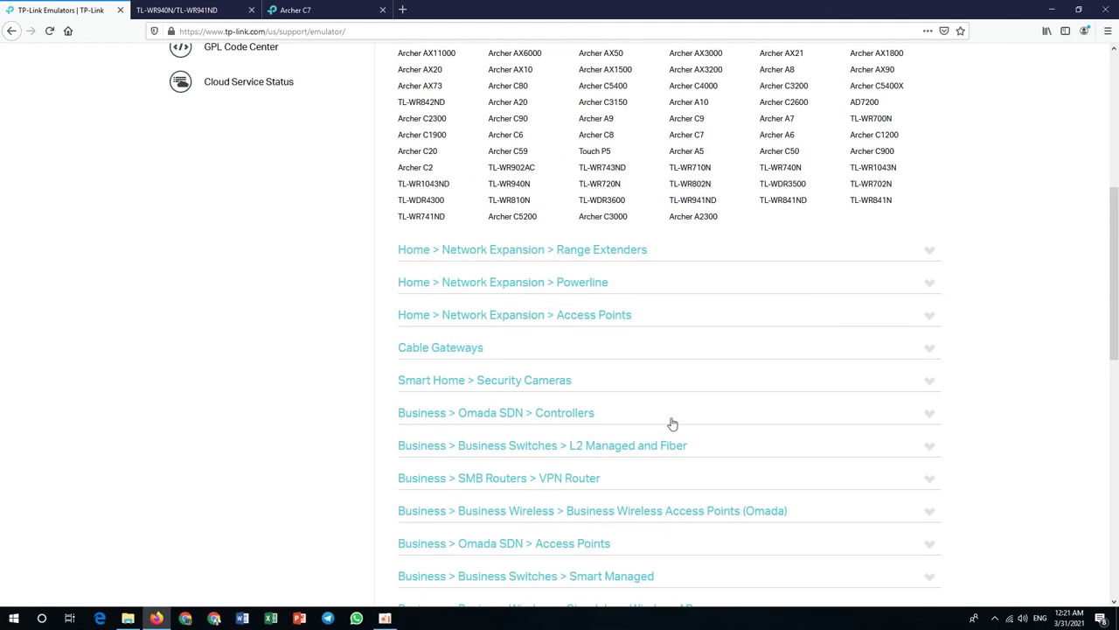
{"action": "scroll", "coordinate": [672, 424], "scroll_direction": "up", "scroll_amount": 5}
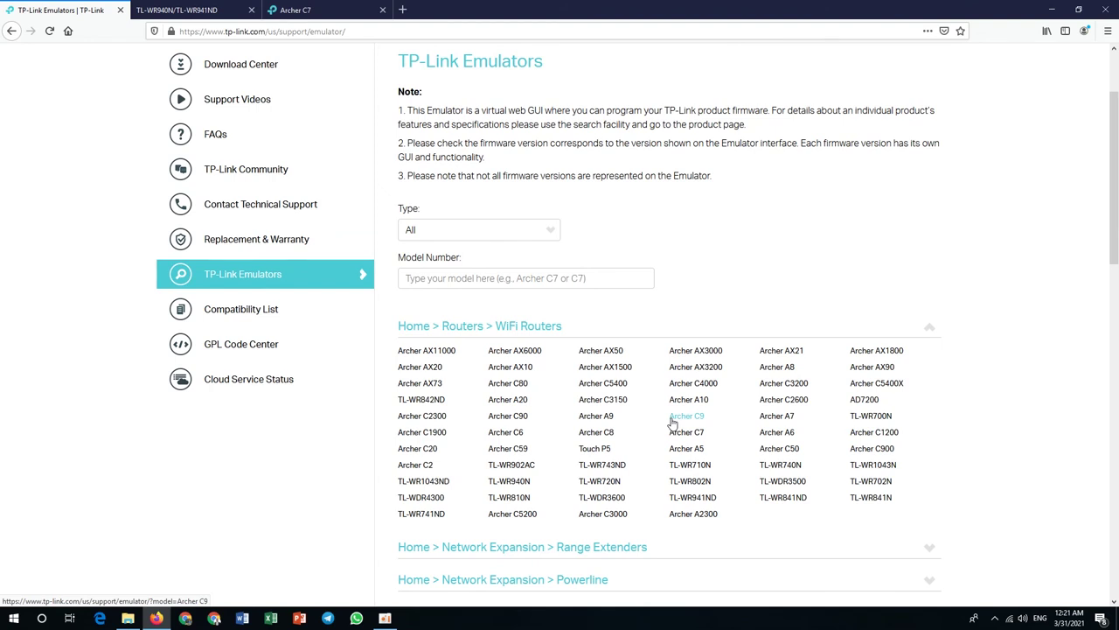